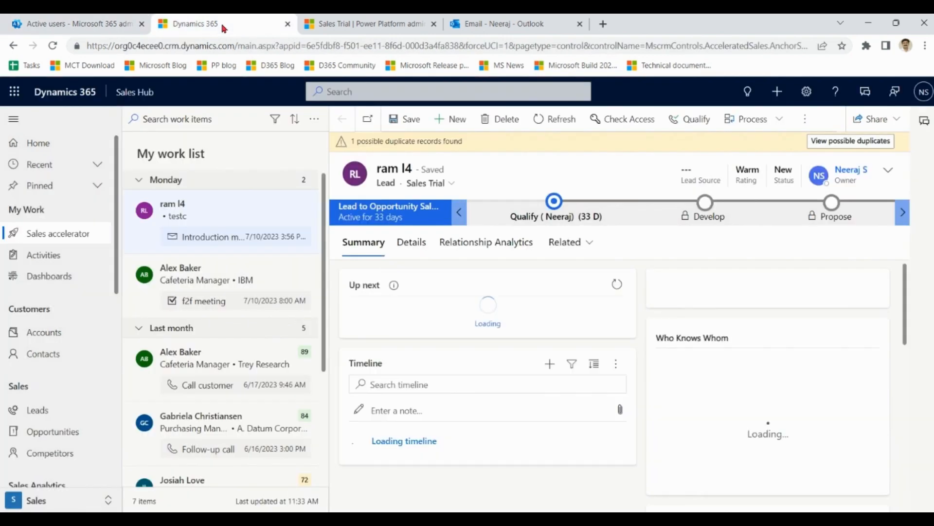
# Step: Open the enabled users list in the Security area of Advanced Settings and look up users under N and S
pyautogui.click(807, 92)
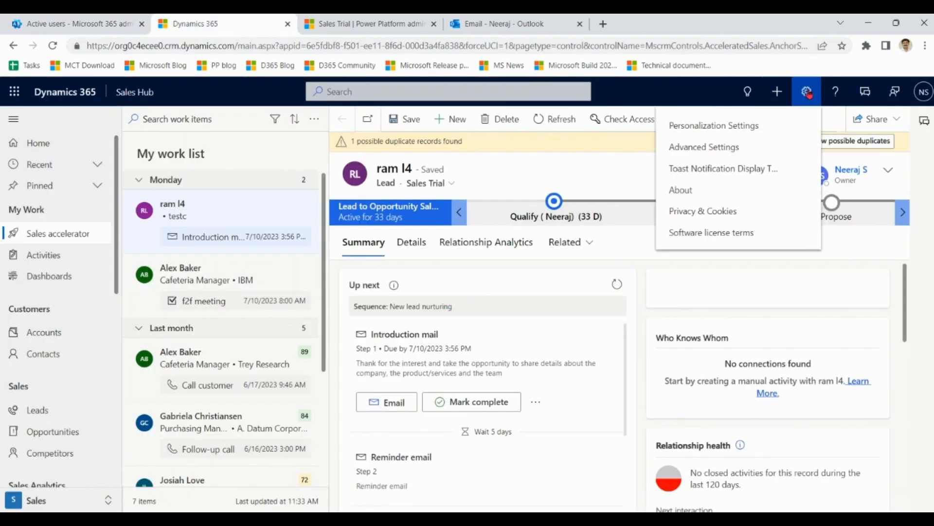
pyautogui.click(749, 146)
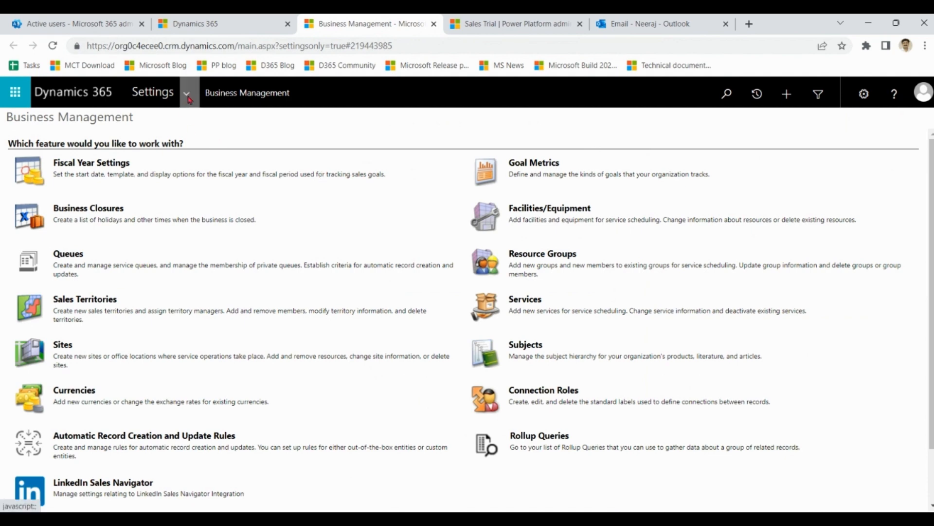
pyautogui.click(188, 97)
pyautogui.click(306, 242)
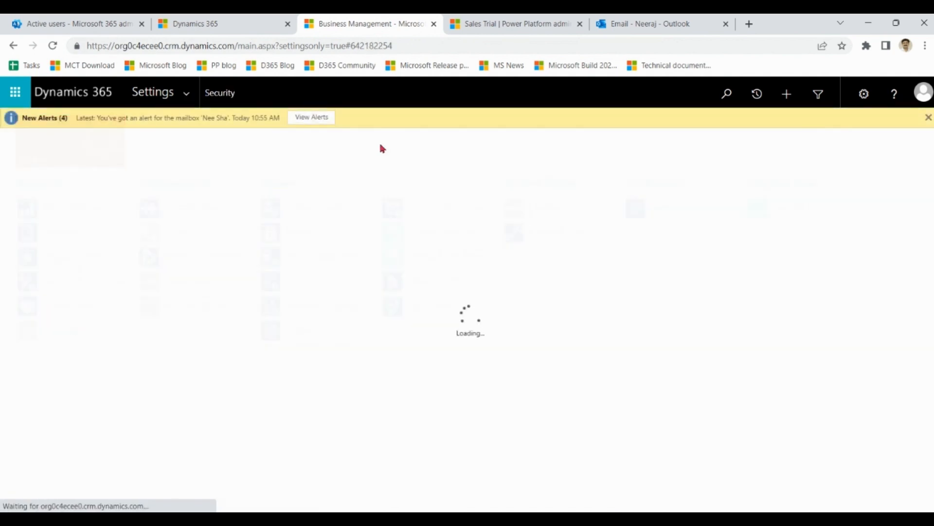
pyautogui.click(65, 187)
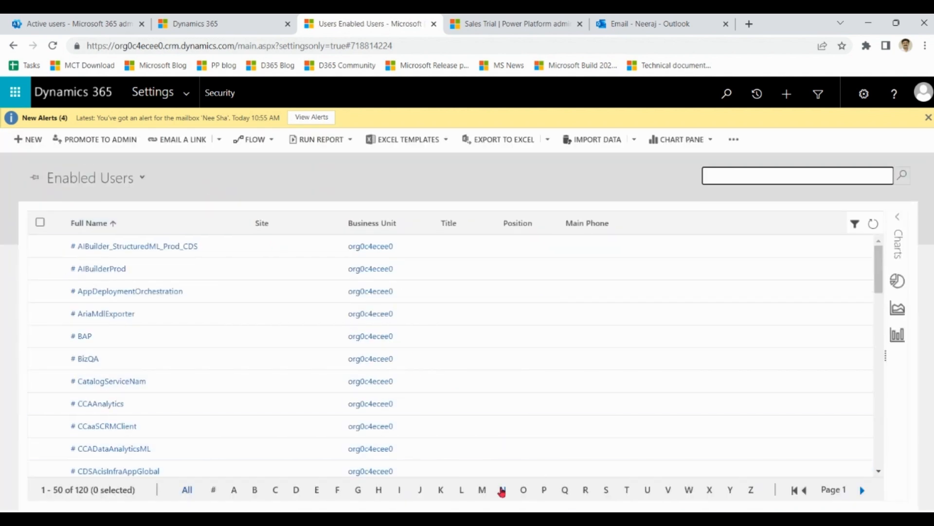
pyautogui.click(501, 491)
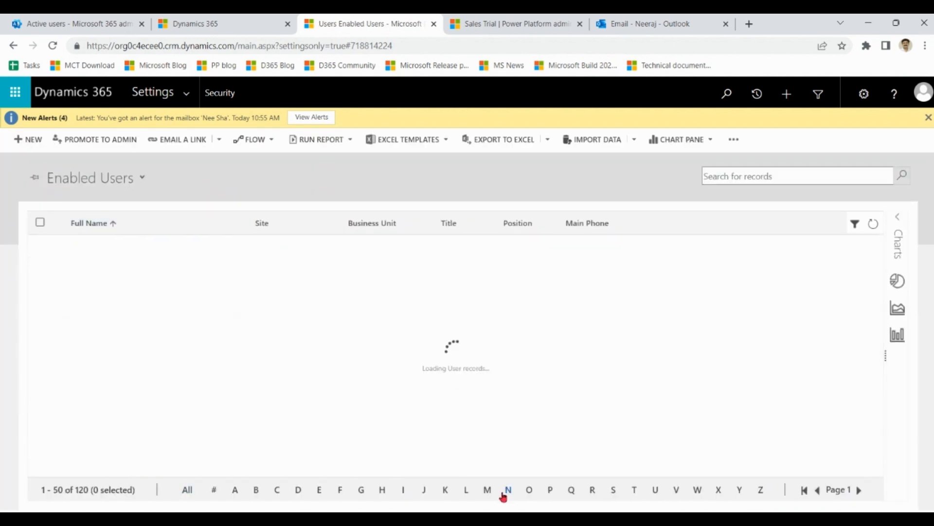
pyautogui.click(601, 491)
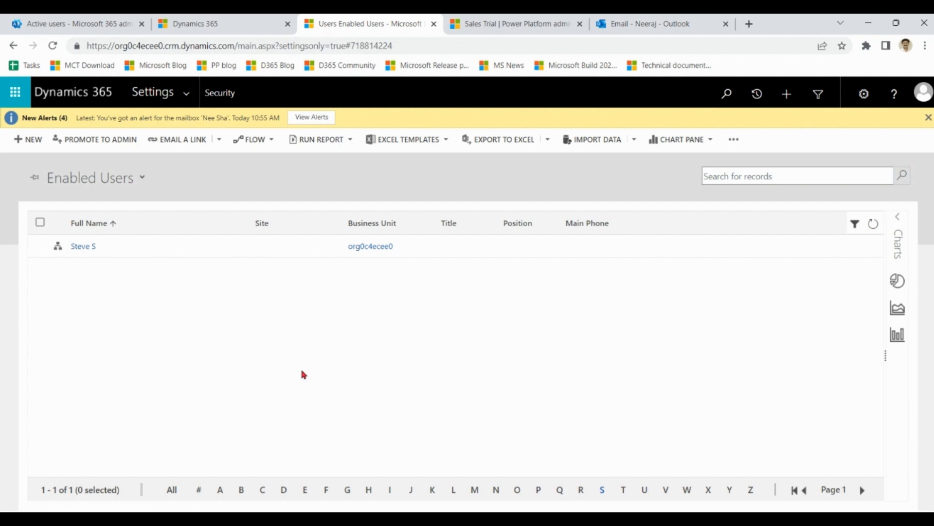
# Step: Review the default email synchronization methods in the system-level Email settings, including the options for appointments, contacts and tasks, and accept the settings
pyautogui.click(169, 99)
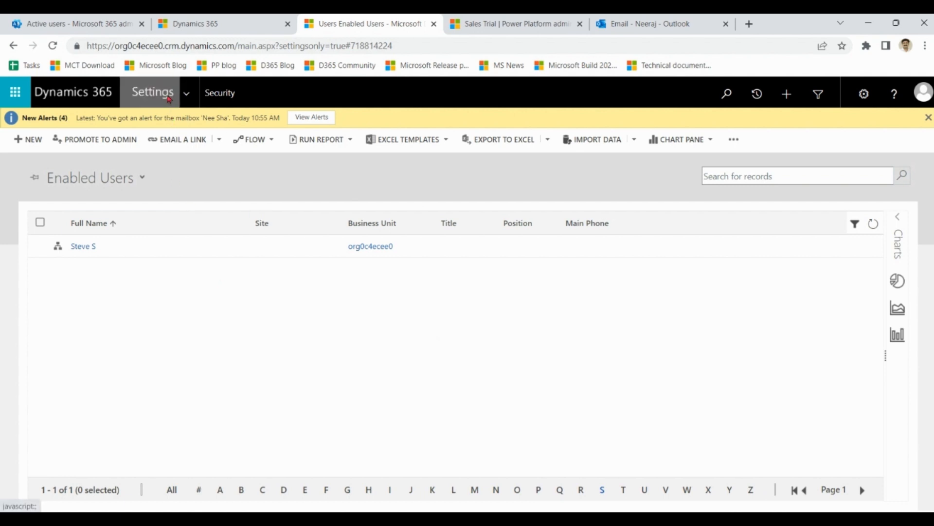
pyautogui.click(189, 99)
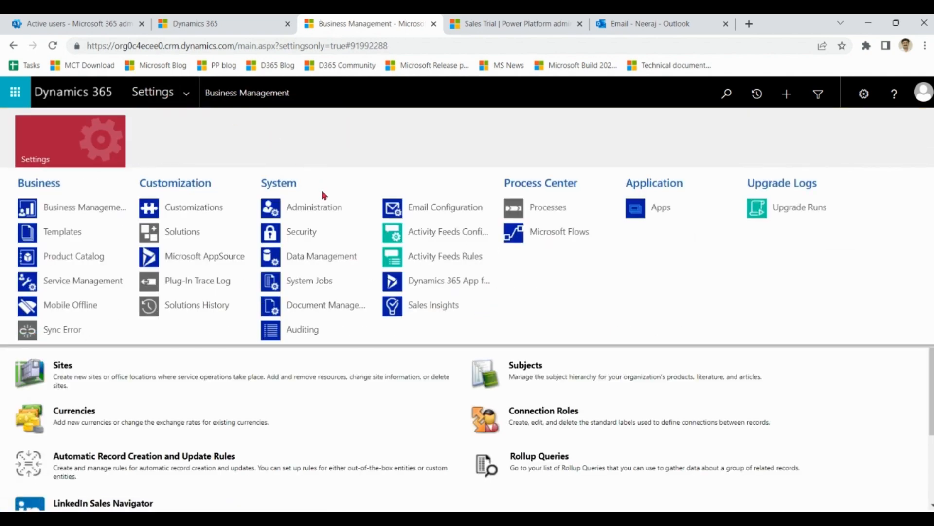
pyautogui.click(324, 211)
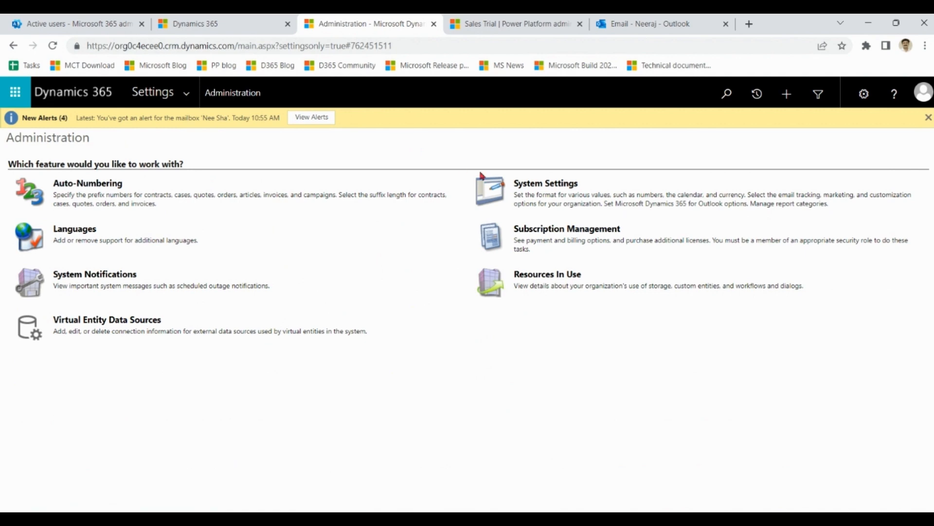
pyautogui.click(541, 190)
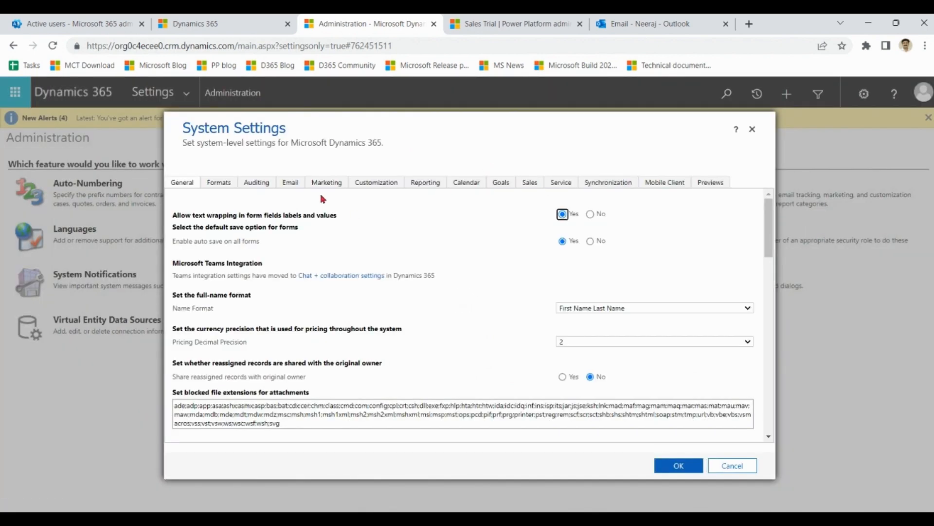
pyautogui.click(292, 185)
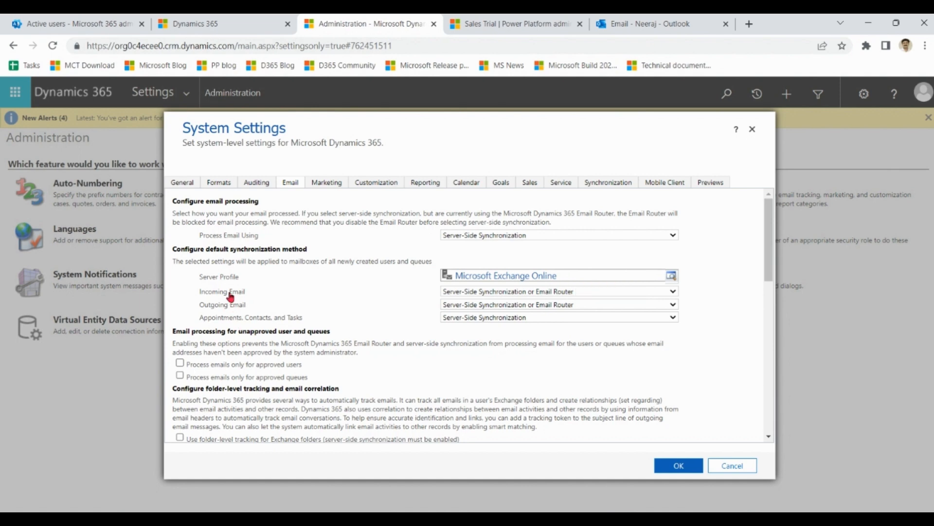
pyautogui.click(497, 297)
pyautogui.click(497, 295)
pyautogui.click(672, 318)
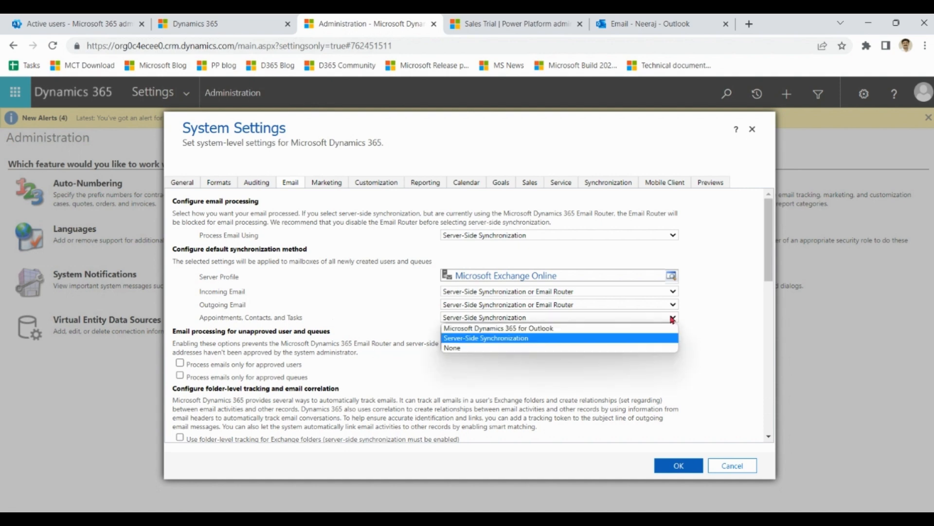
pyautogui.click(672, 319)
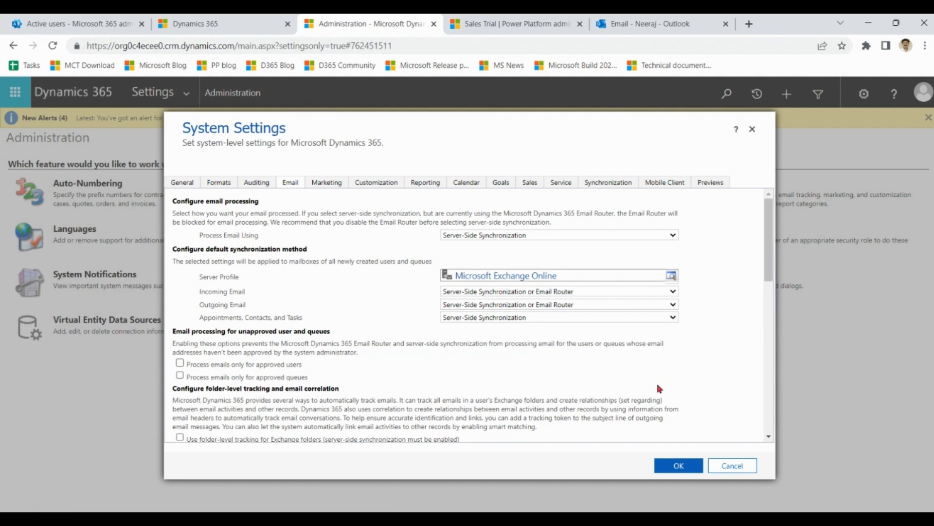
pyautogui.click(688, 467)
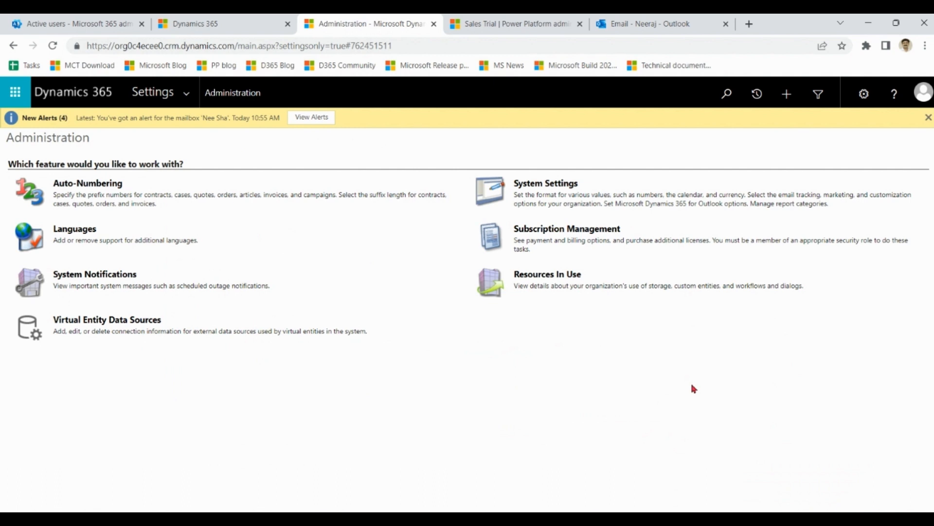
# Step: Open the Mailboxes list in Email Configuration and switch it to the Active Mailboxes view
pyautogui.click(186, 98)
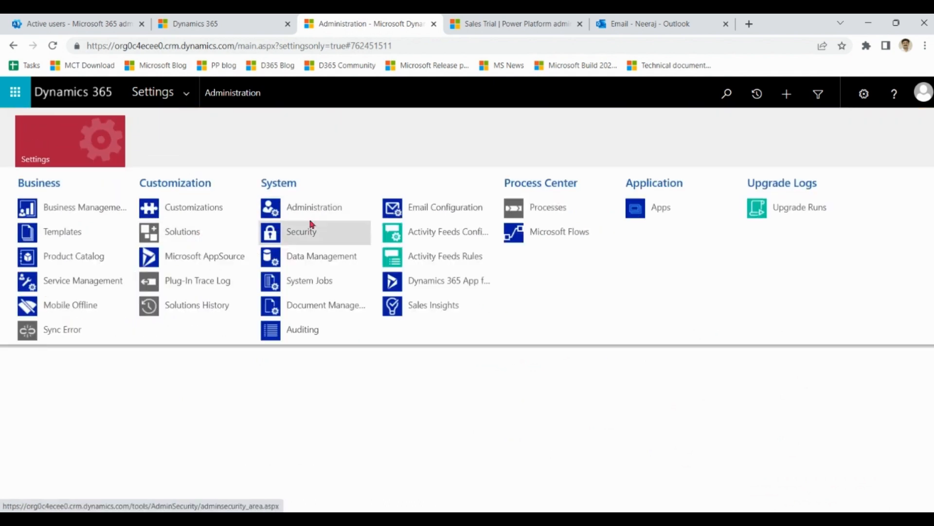
pyautogui.click(439, 214)
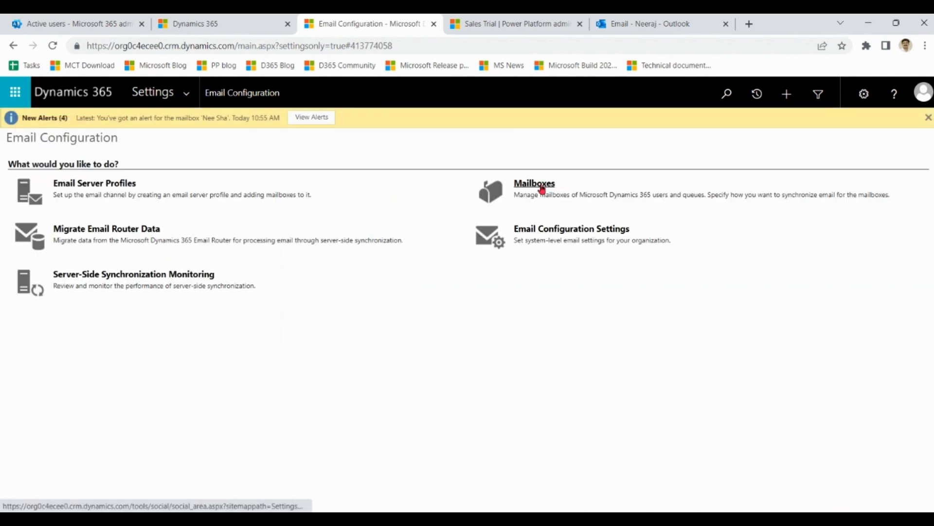
pyautogui.click(543, 185)
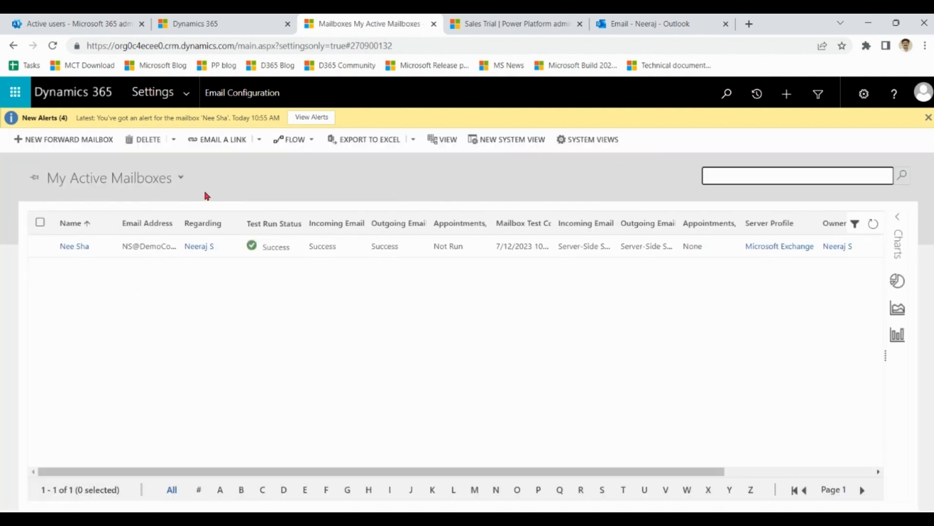
pyautogui.click(182, 178)
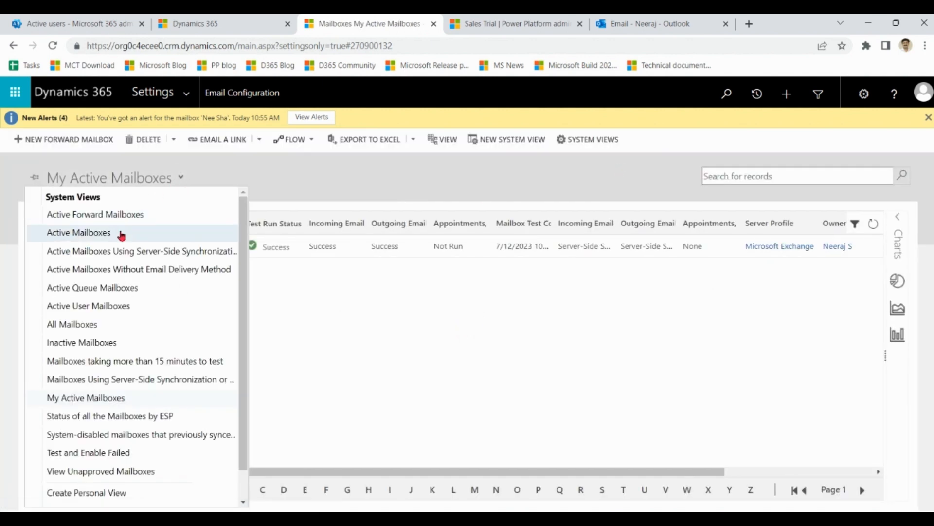
pyautogui.click(119, 233)
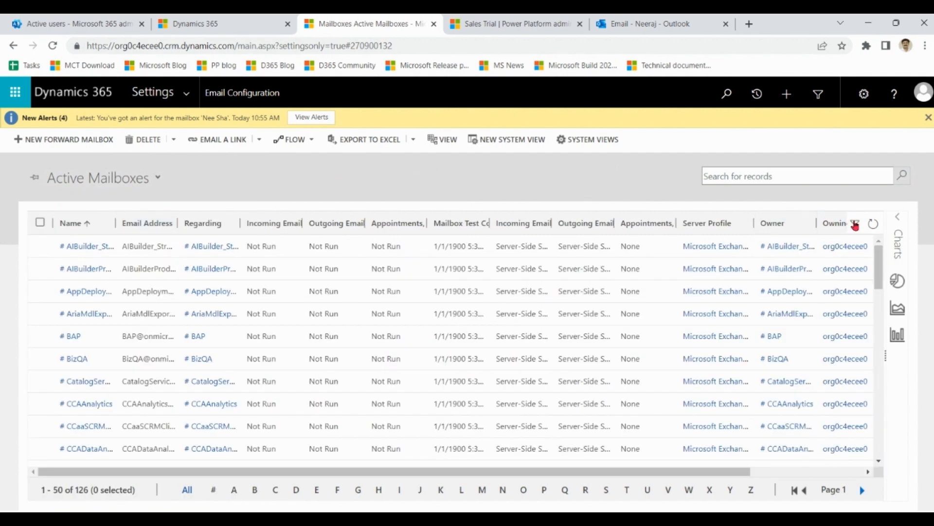
# Step: Filter the mailboxes to those whose Email Address contains "democom", with the OR condition chosen in the custom filter
pyautogui.click(855, 223)
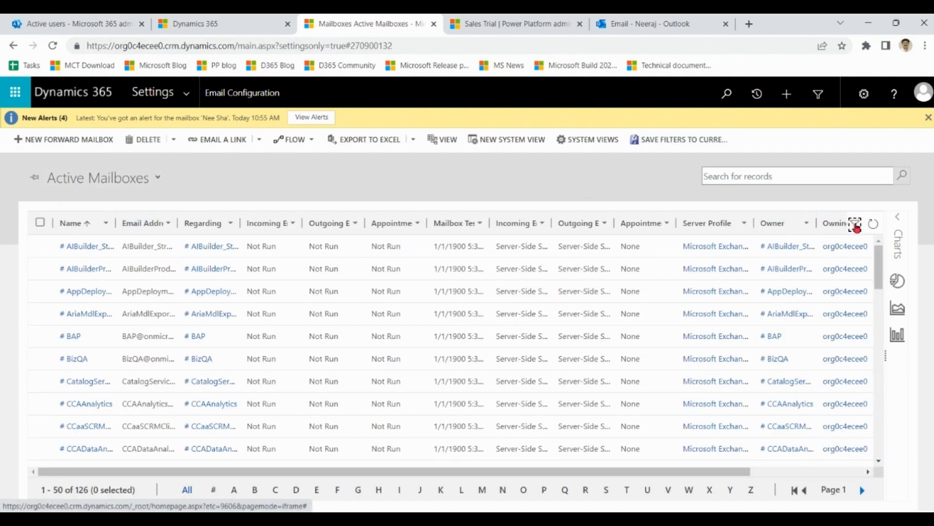
pyautogui.click(169, 224)
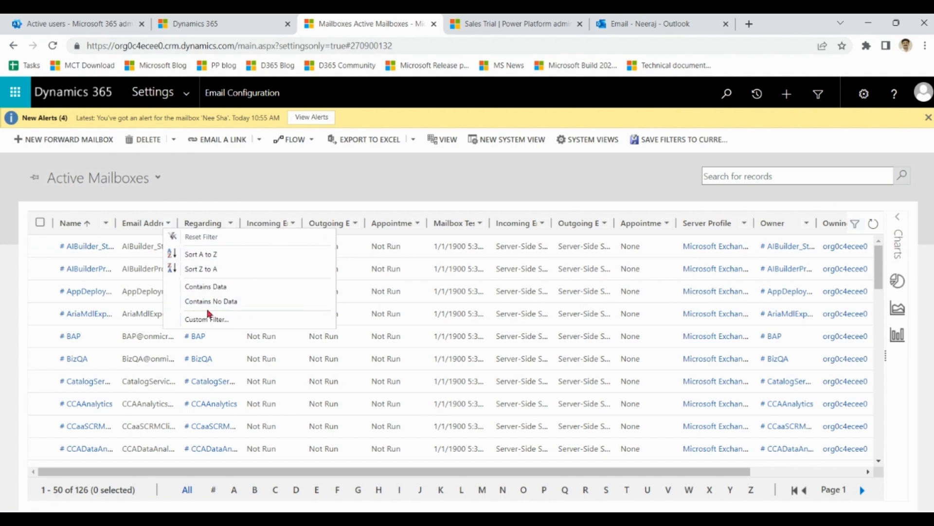
pyautogui.click(212, 319)
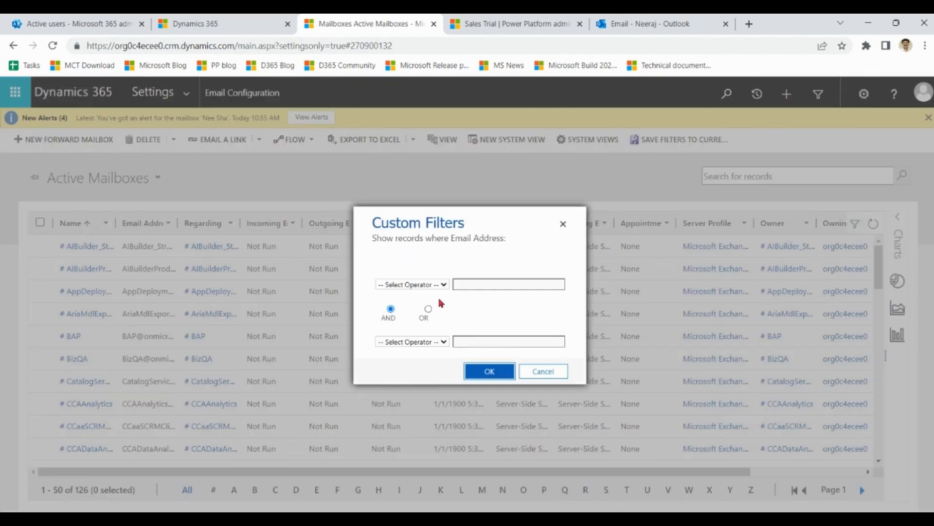
pyautogui.click(438, 285)
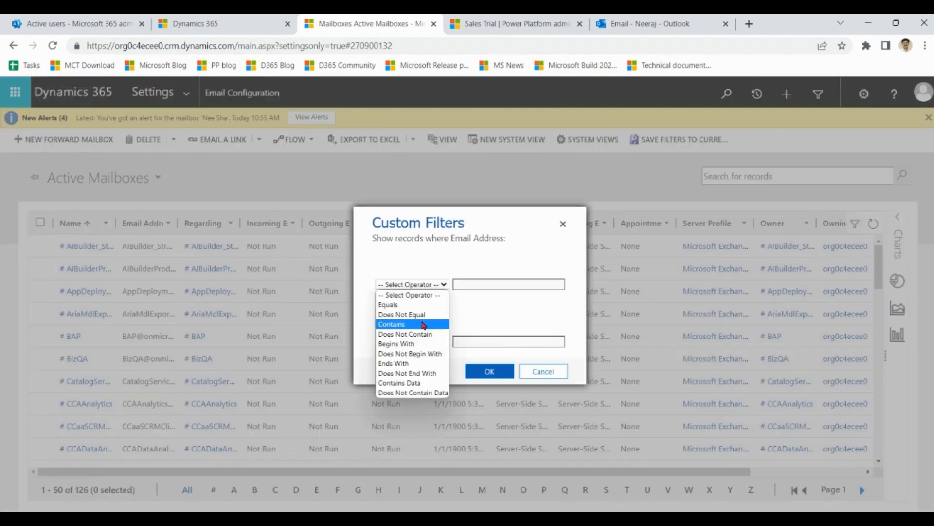
pyautogui.click(423, 324)
pyautogui.click(479, 284)
pyautogui.write('democom')
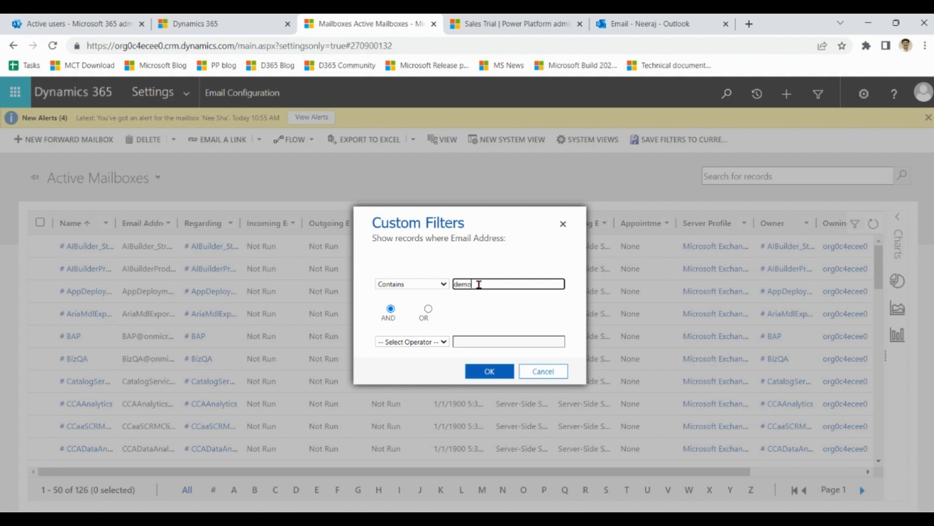
pyautogui.click(428, 309)
pyautogui.click(490, 372)
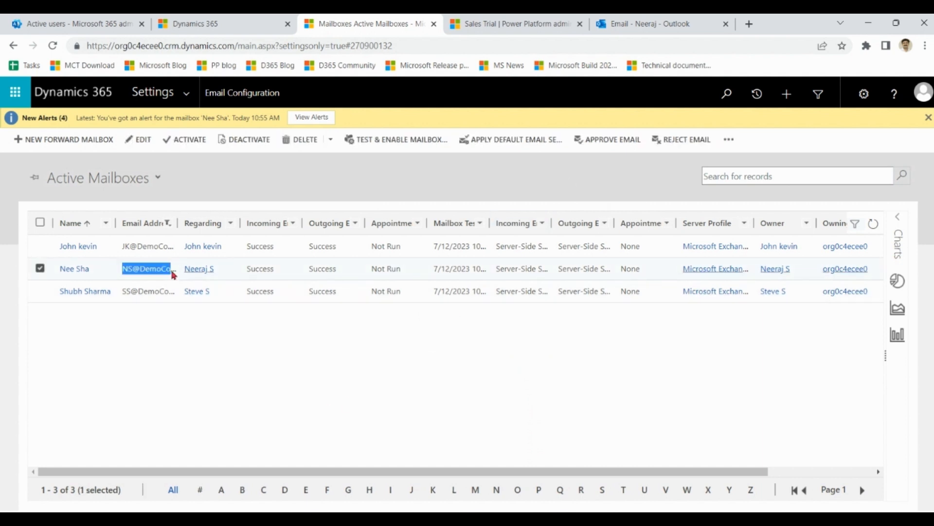
# Step: Approve the primary email addresses of the second and third mailboxes in the filtered list
pyautogui.moveTo(122, 292); pyautogui.dragTo(169, 299)
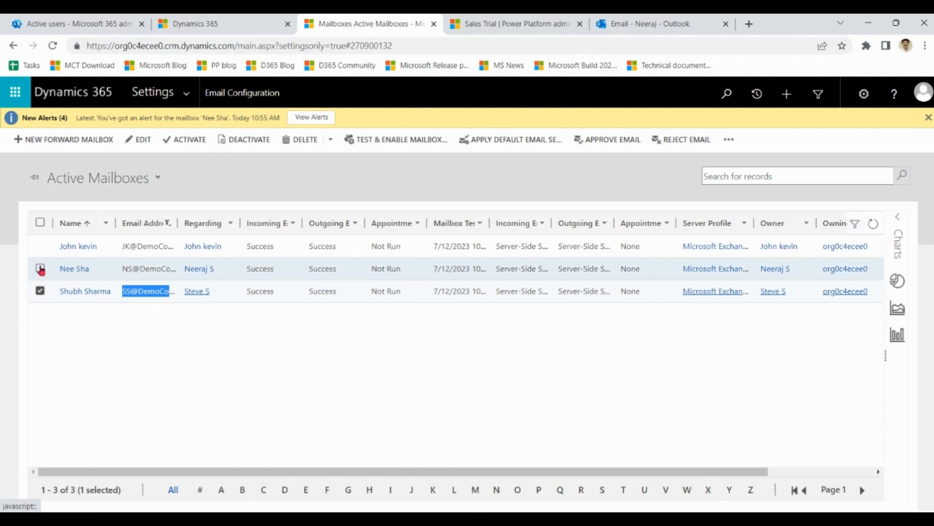
pyautogui.click(40, 269)
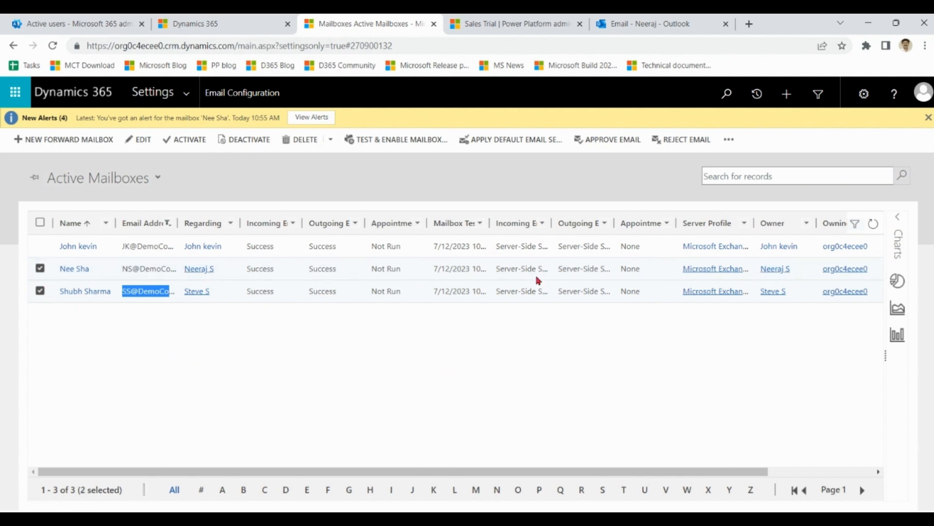
pyautogui.click(621, 141)
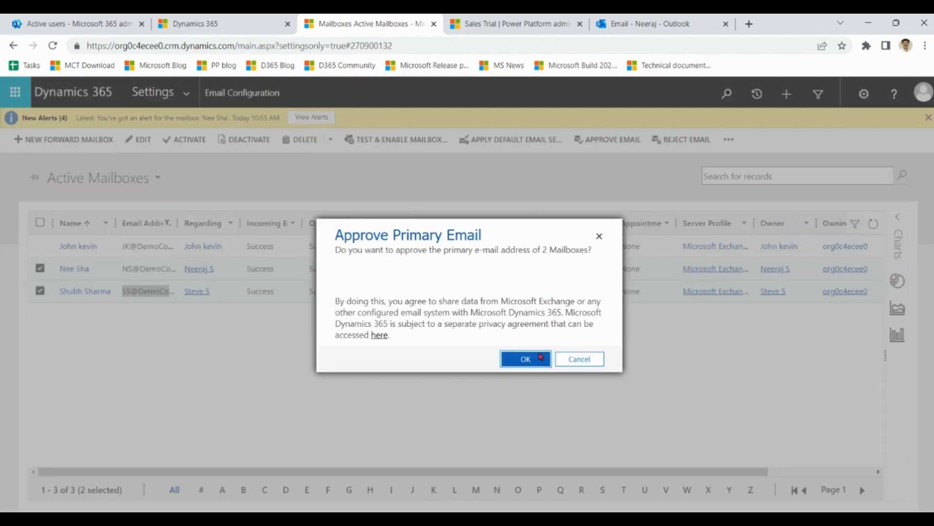
pyautogui.click(535, 361)
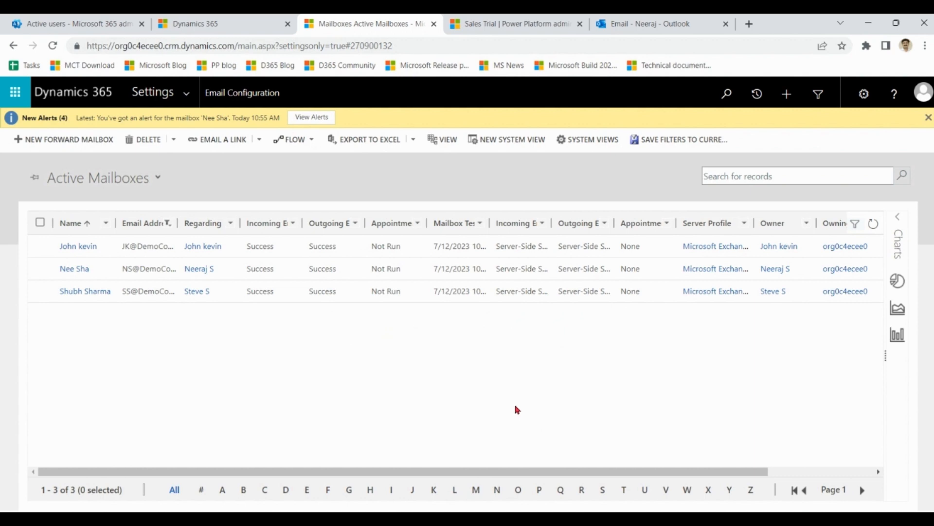
# Step: Test and enable the second and third mailboxes, applying the email configuration test to the selected records on the current page
pyautogui.click(40, 269)
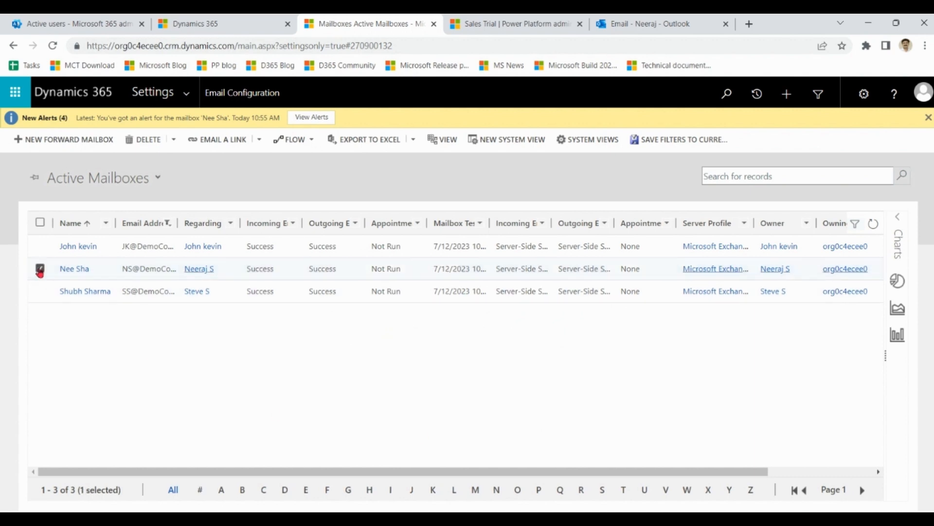
pyautogui.click(40, 291)
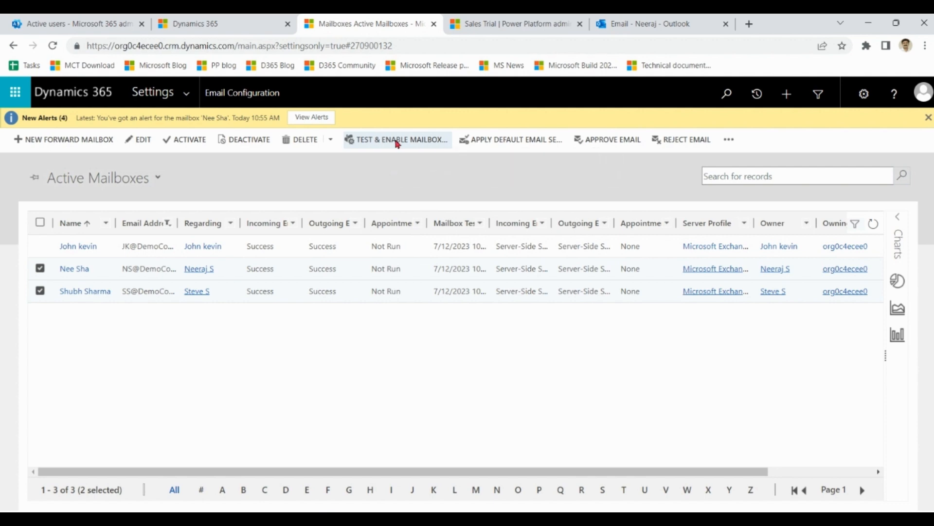
pyautogui.click(397, 141)
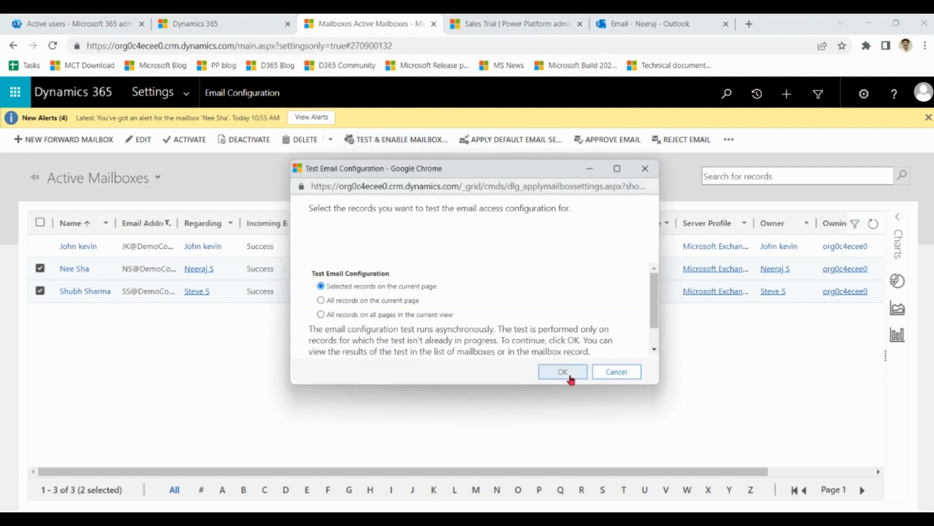
pyautogui.click(571, 380)
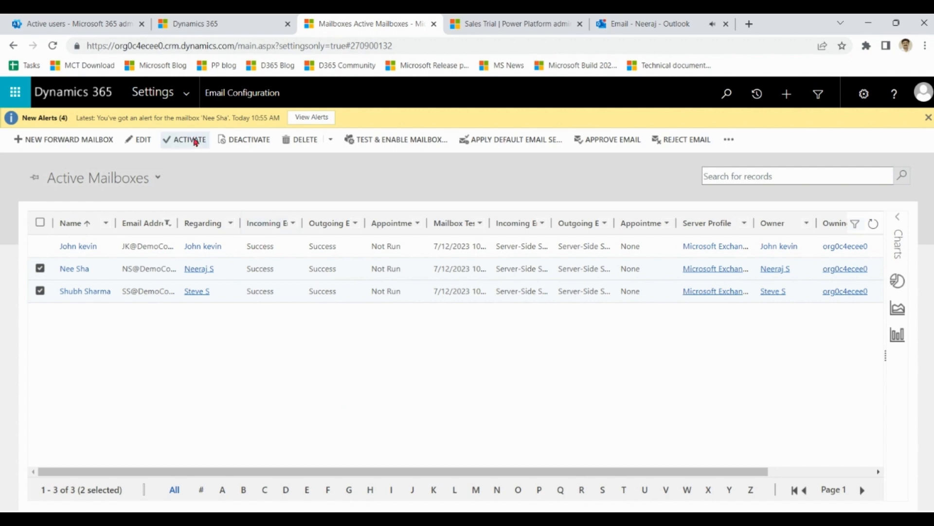
# Step: From the Security area's Enabled Users list, filter to names starting with N and open the first user's record
pyautogui.click(187, 95)
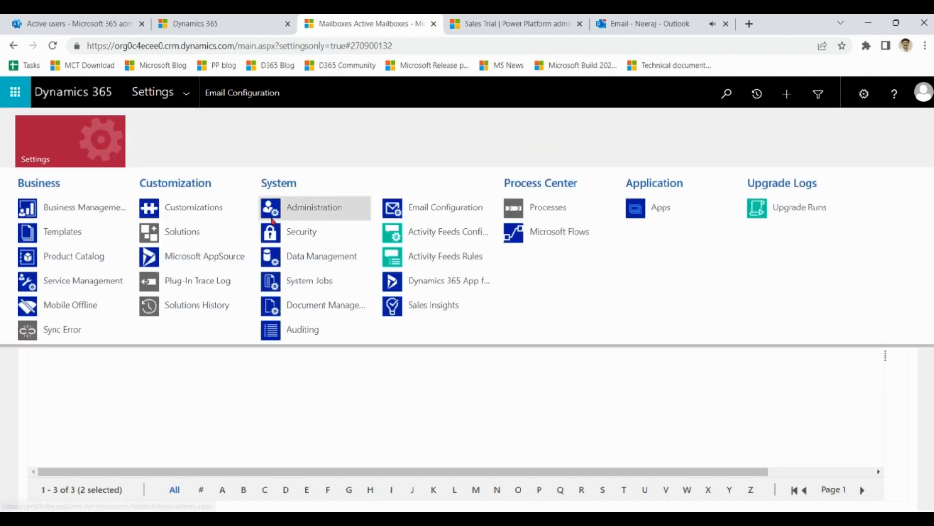
pyautogui.click(301, 236)
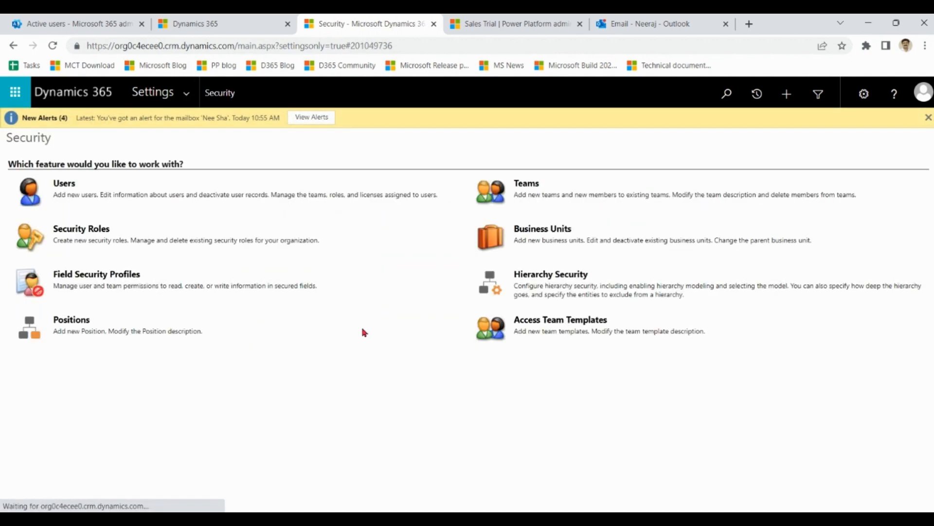
pyautogui.click(70, 187)
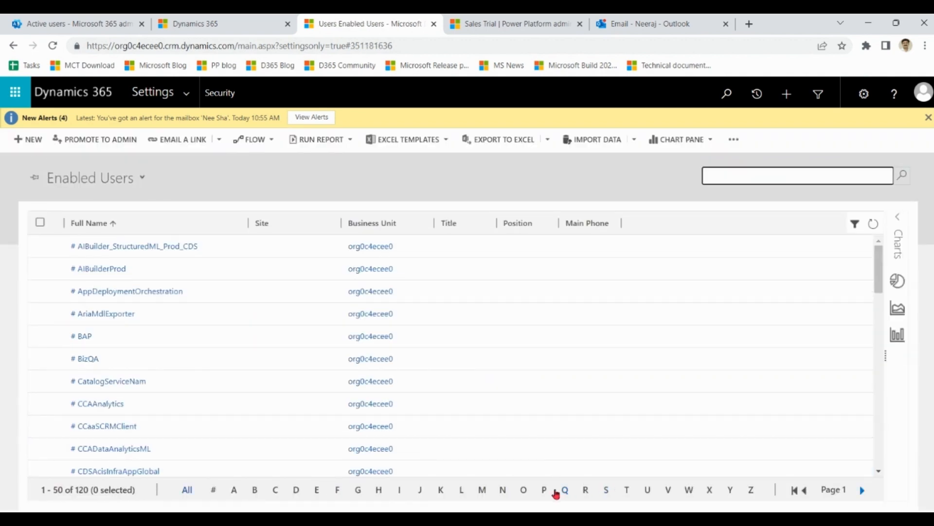
pyautogui.click(505, 491)
pyautogui.doubleClick(148, 247)
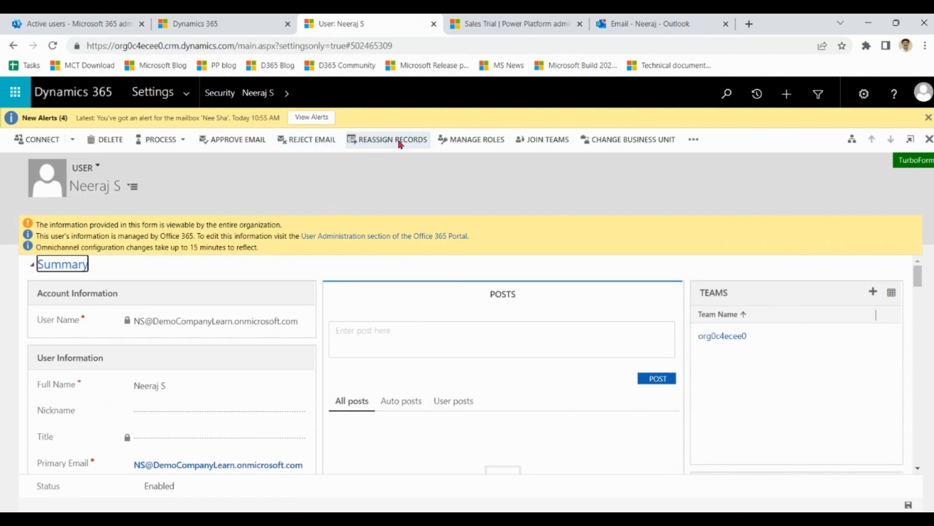
# Step: Ensure the user has the Dynamics 365 App for Outlook User security role and apply the role selection
pyautogui.click(476, 140)
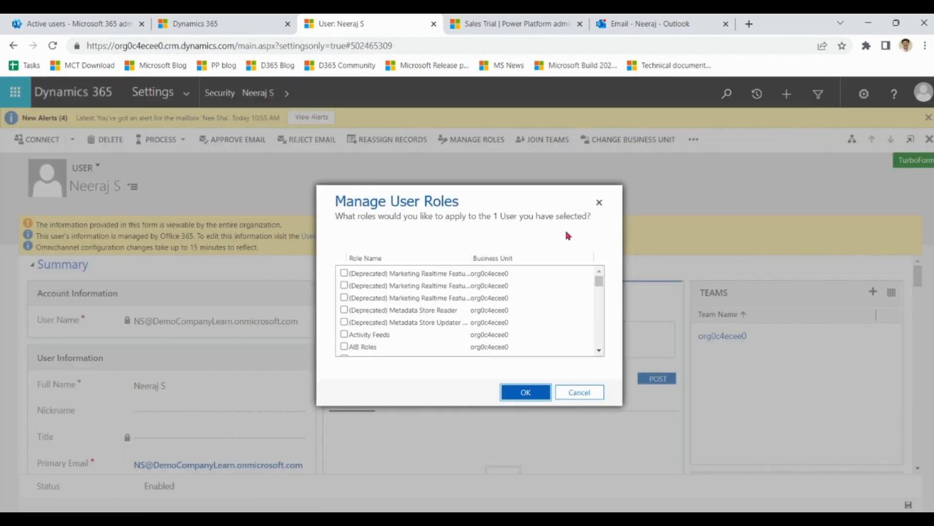
pyautogui.hotkey('ctrl', 'f')
pyautogui.write('outl')
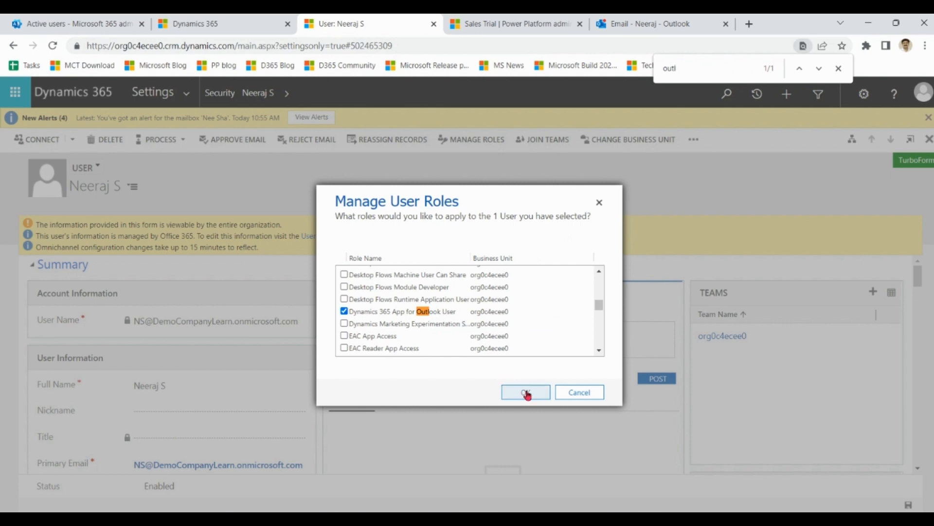
pyautogui.click(529, 393)
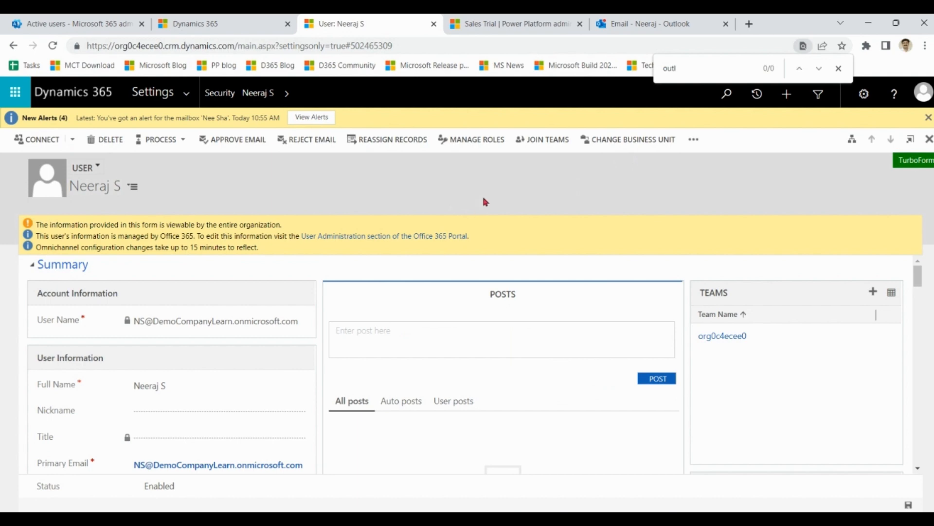
# Step: Open the Dynamics 365 App for Outlook settings and go to the All Eligible Users list
pyautogui.click(187, 95)
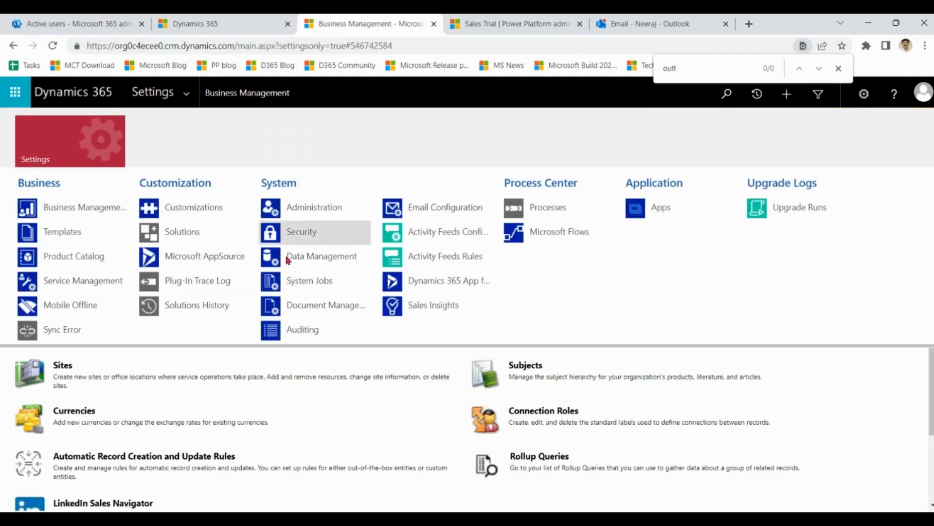
pyautogui.click(457, 284)
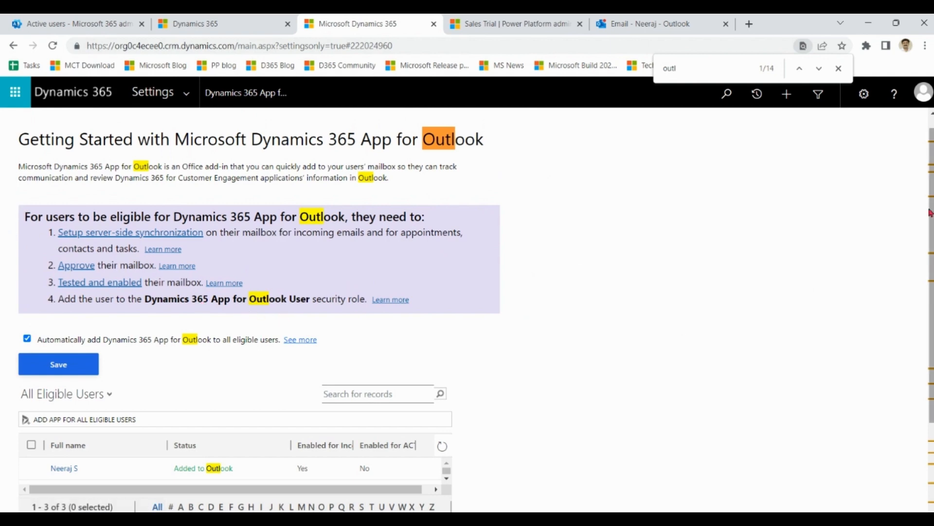
pyautogui.scroll(-2, 876, 311)
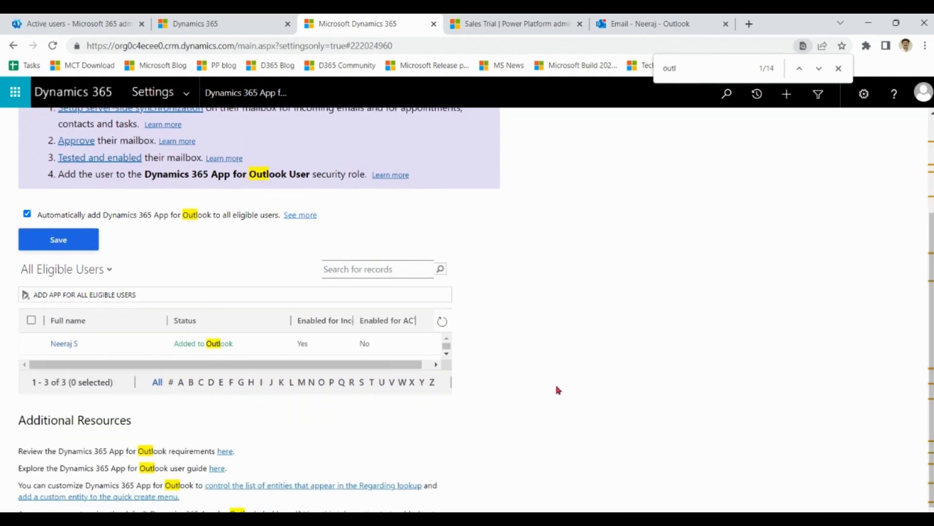
# Step: Add the Dynamics 365 app to Outlook for the first and last users in the All Eligible Users list
pyautogui.click(32, 345)
pyautogui.click(446, 353)
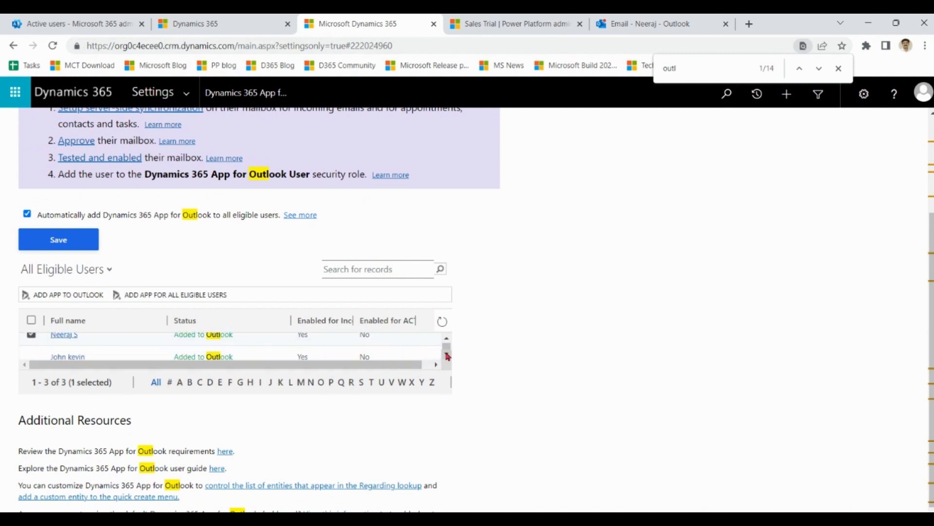
pyautogui.click(31, 348)
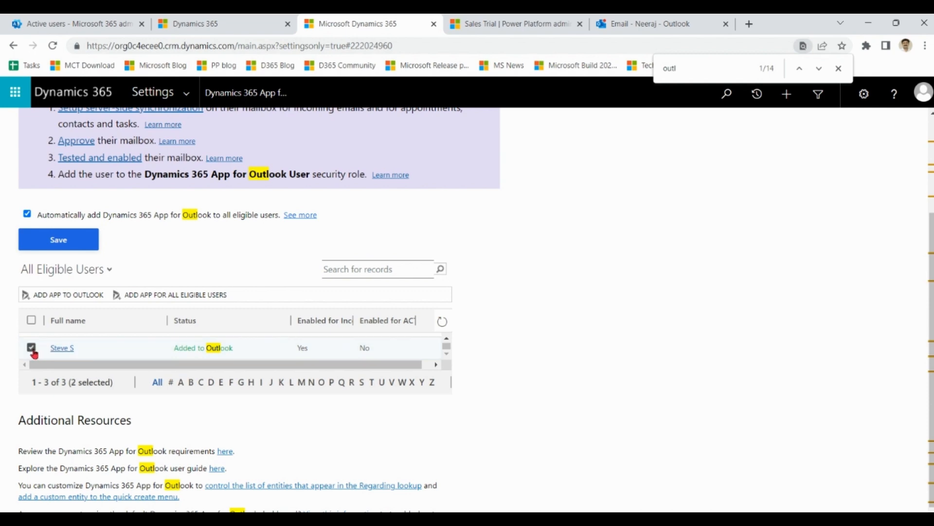
pyautogui.scroll(1, 931, 258)
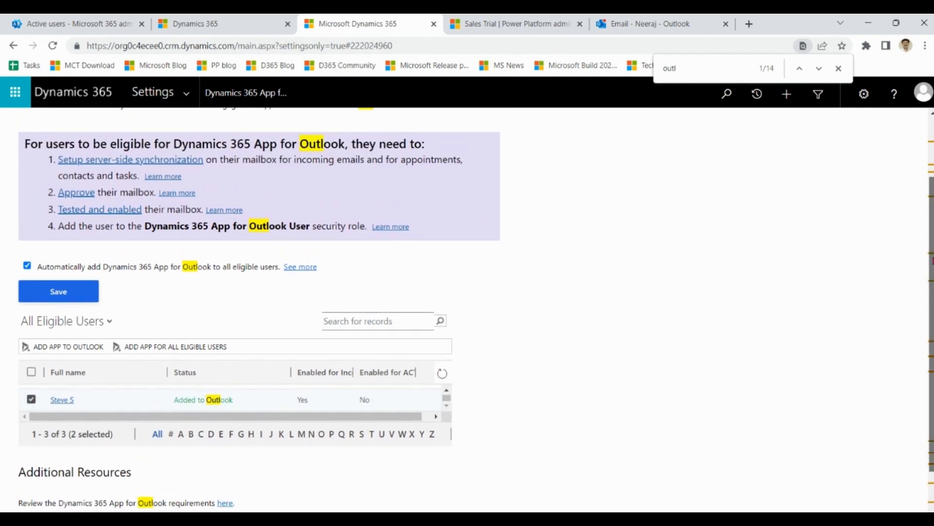
pyautogui.scroll(1, 930, 257)
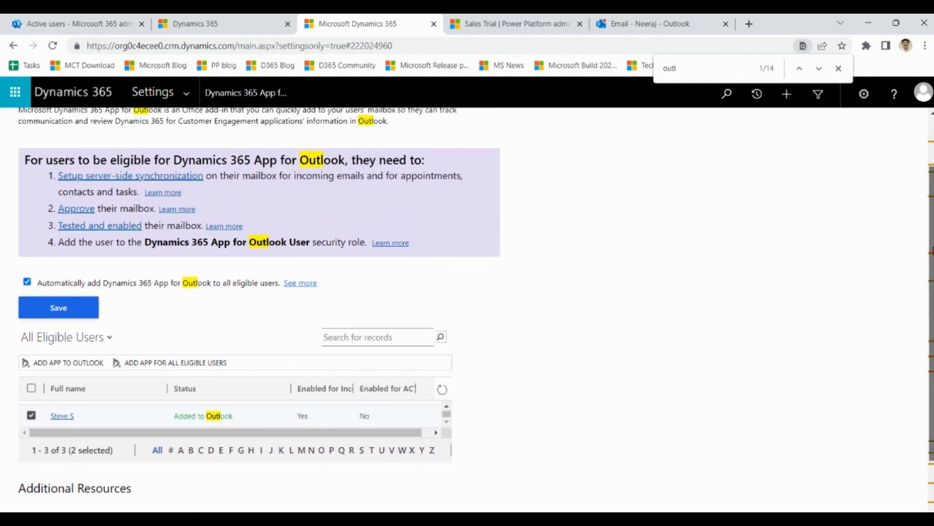
pyautogui.click(66, 368)
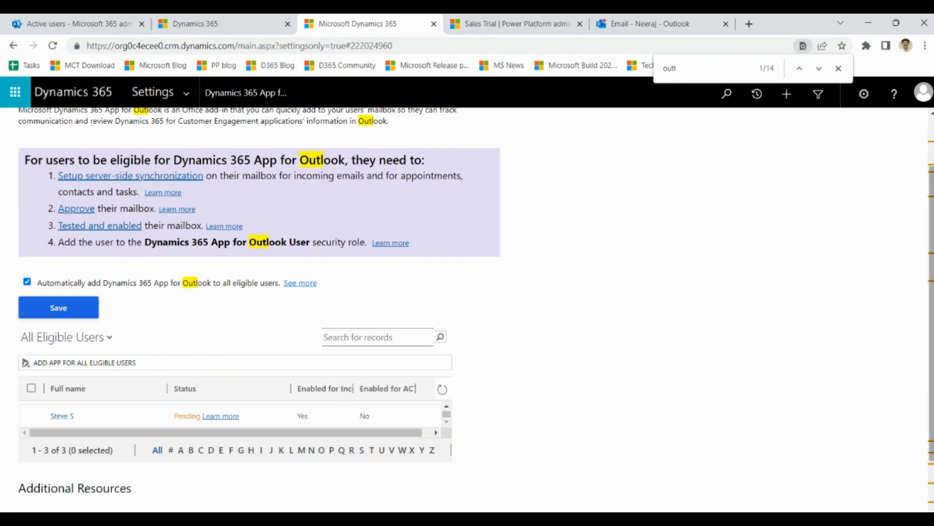
pyautogui.scroll(-2, 319, 444)
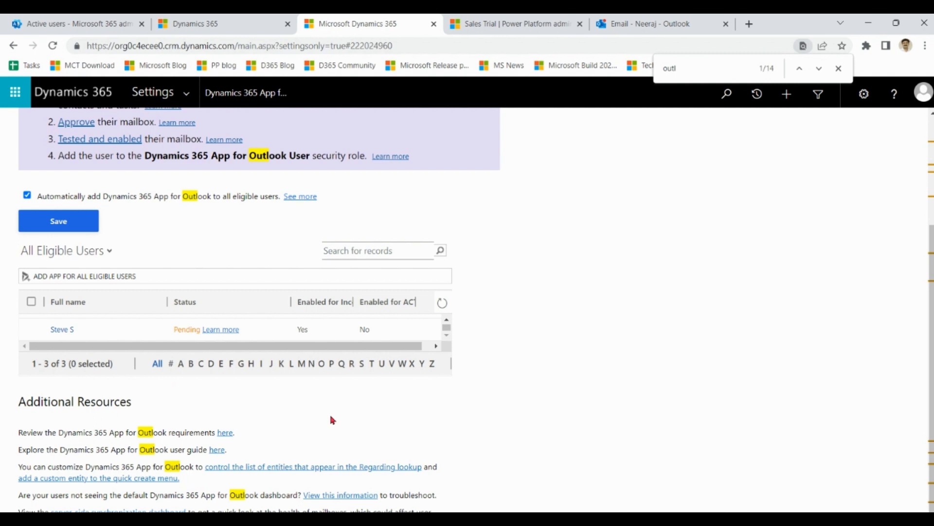
pyautogui.scroll(-1, 658, 396)
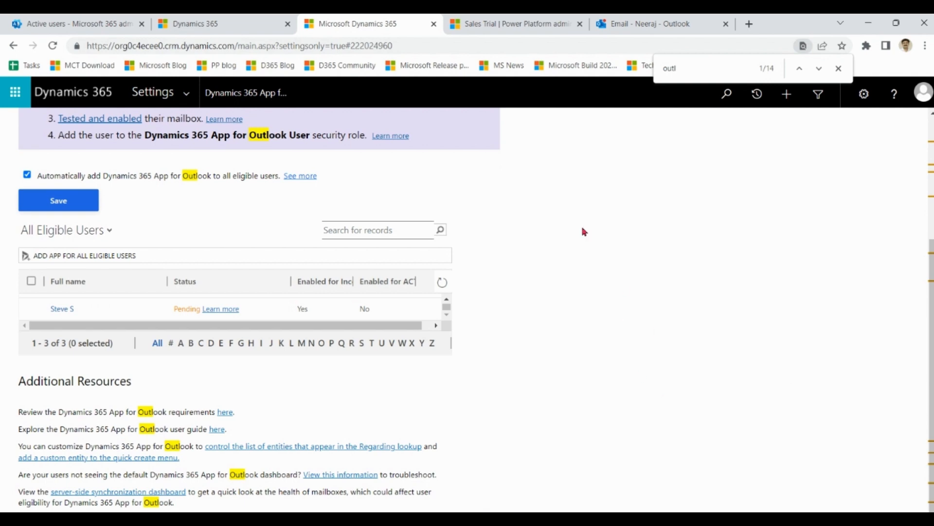
# Step: Switch to the Power Platform admin center and open the Dynamics 365 apps list of the Sales Trial environment
pyautogui.click(503, 24)
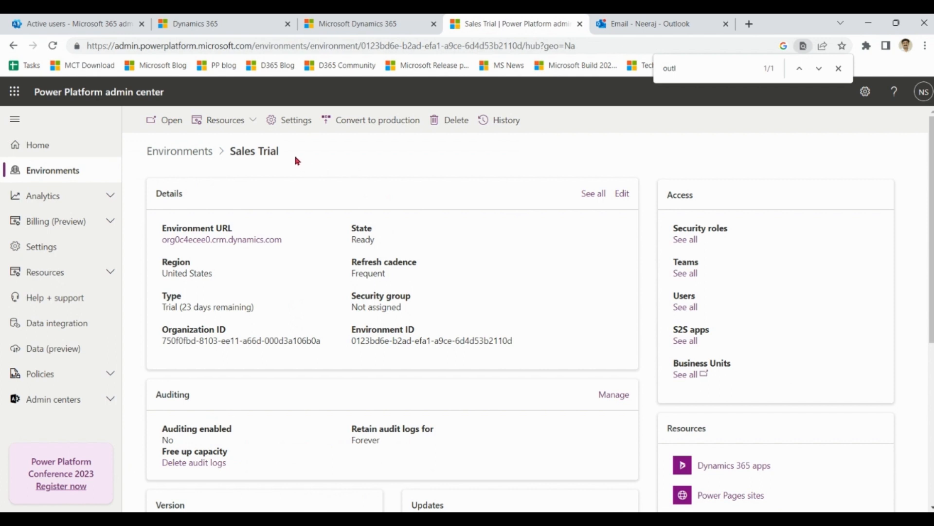
pyautogui.moveTo(296, 161); pyautogui.dragTo(232, 160)
pyautogui.click(539, 212)
pyautogui.moveTo(931, 239); pyautogui.dragTo(931, 299)
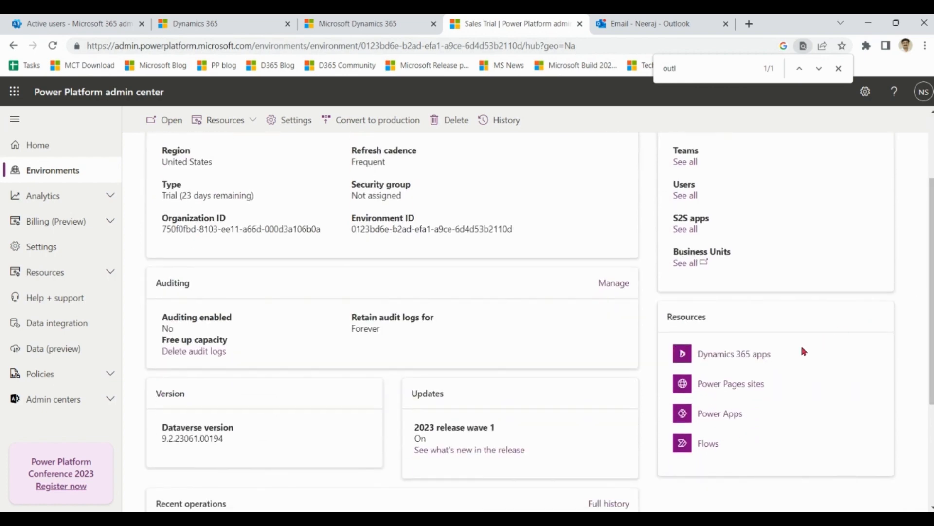
pyautogui.click(757, 357)
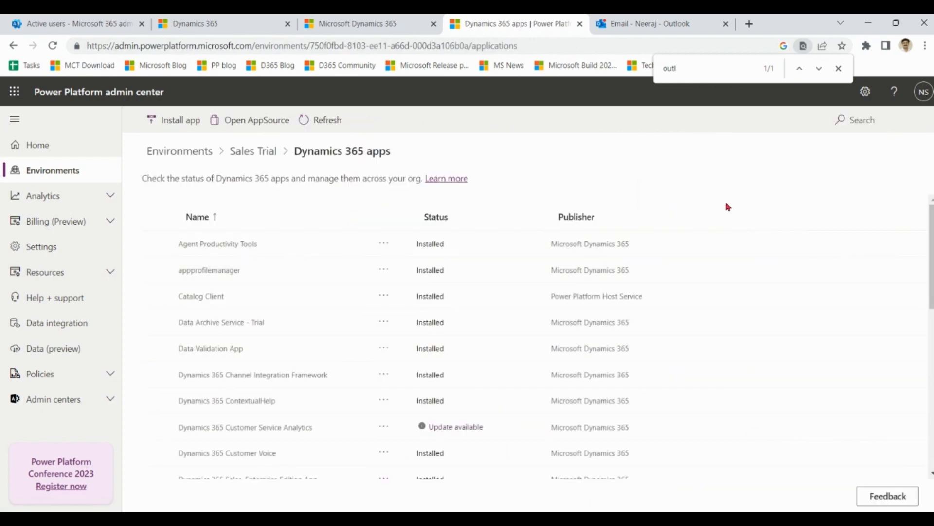
# Step: Search the Dynamics 365 apps page for "outl" and recheck the eligible users' status in the App for Outlook settings
pyautogui.press('BackSpace')
pyautogui.press('BackSpace')
pyautogui.press('BackSpace')
pyautogui.write('utl')
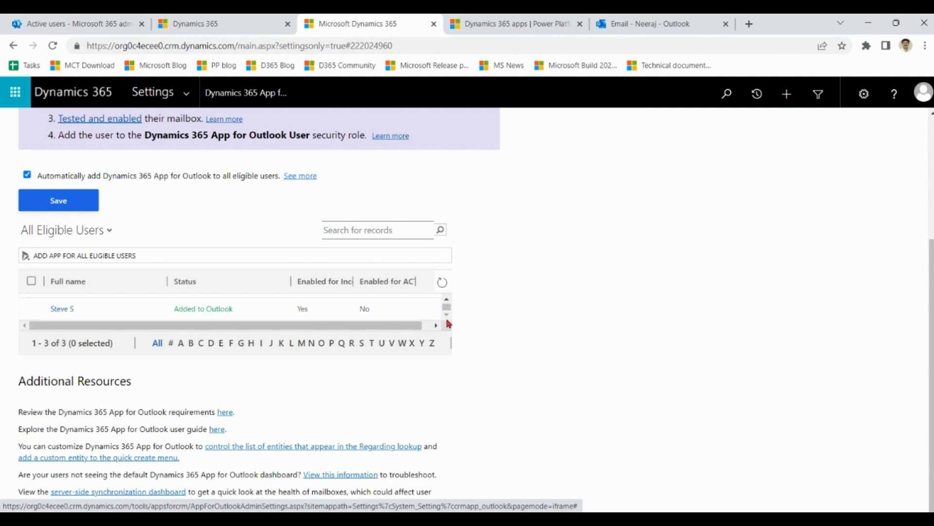
pyautogui.click(447, 299)
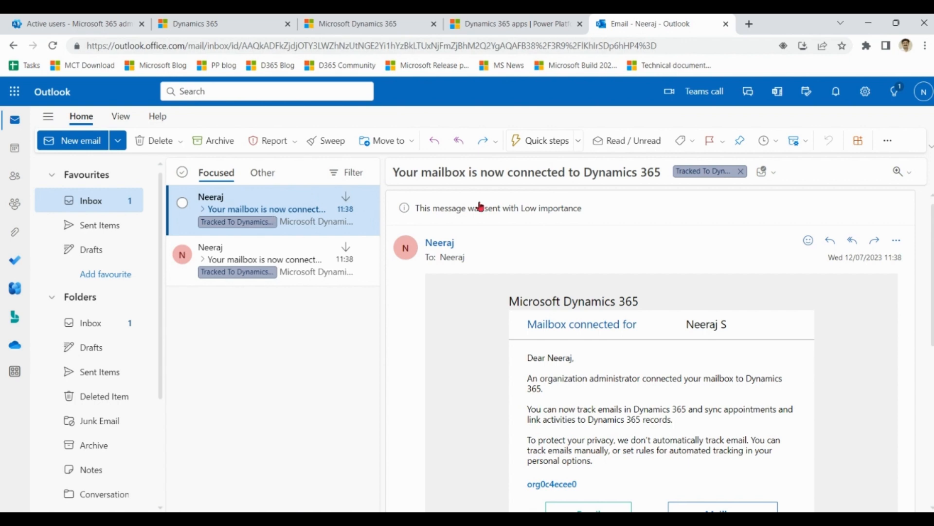
# Step: Check the second user's Outlook inbox by viewing the account details and both mailbox connection emails
pyautogui.click(591, 519)
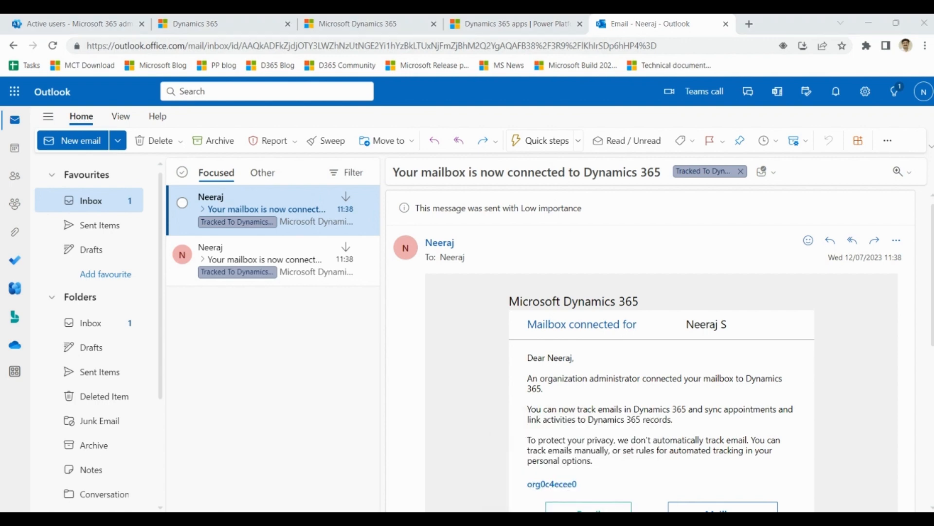
pyautogui.click(923, 72)
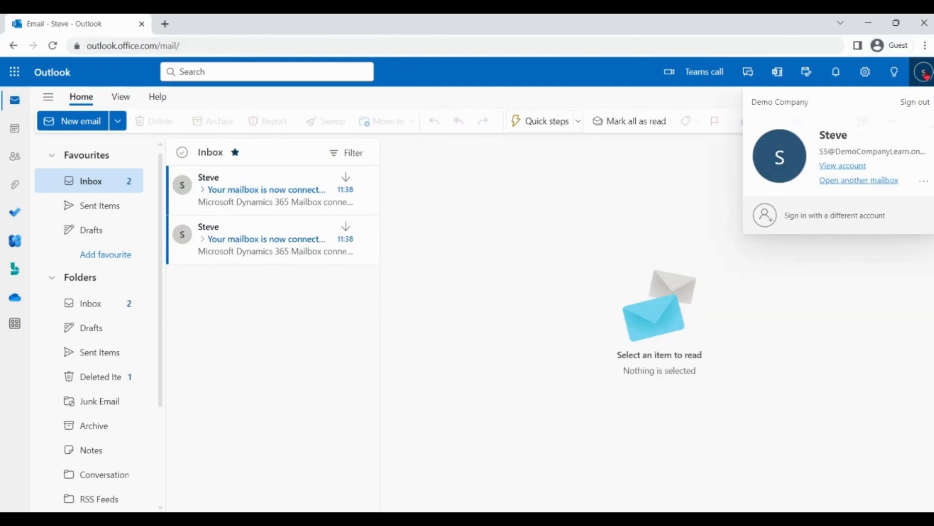
pyautogui.click(266, 245)
pyautogui.click(265, 191)
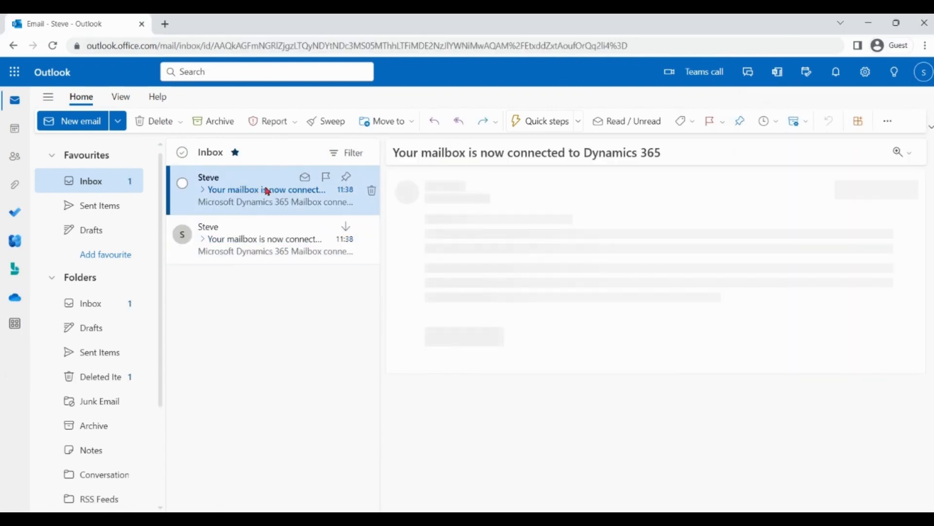
pyautogui.click(567, 518)
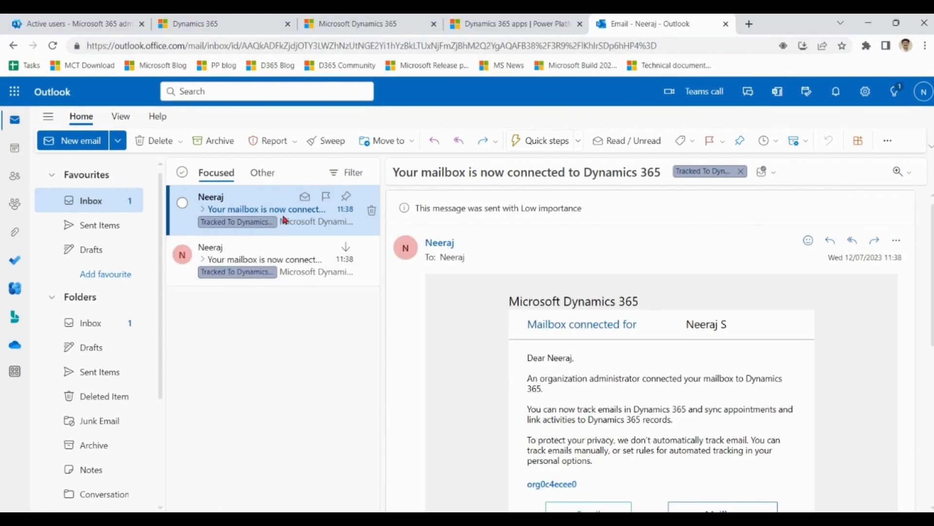
# Step: Switch to Sales Hub, create a new email from Activities and add the second user as the recipient
pyautogui.click(229, 17)
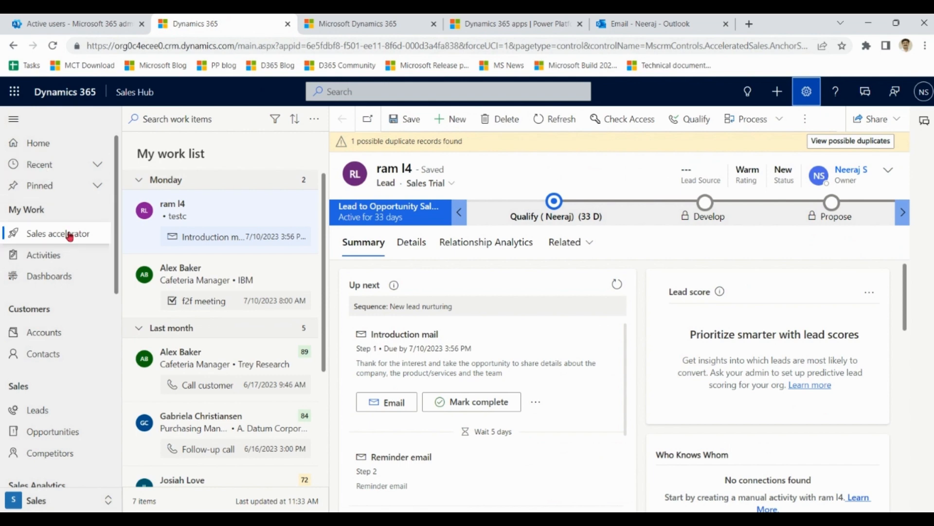
pyautogui.click(58, 259)
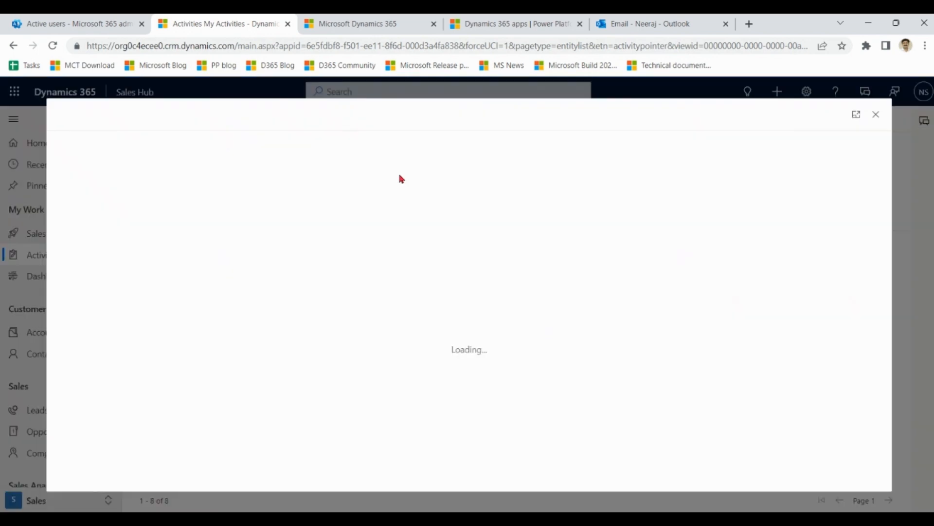
pyautogui.click(236, 294)
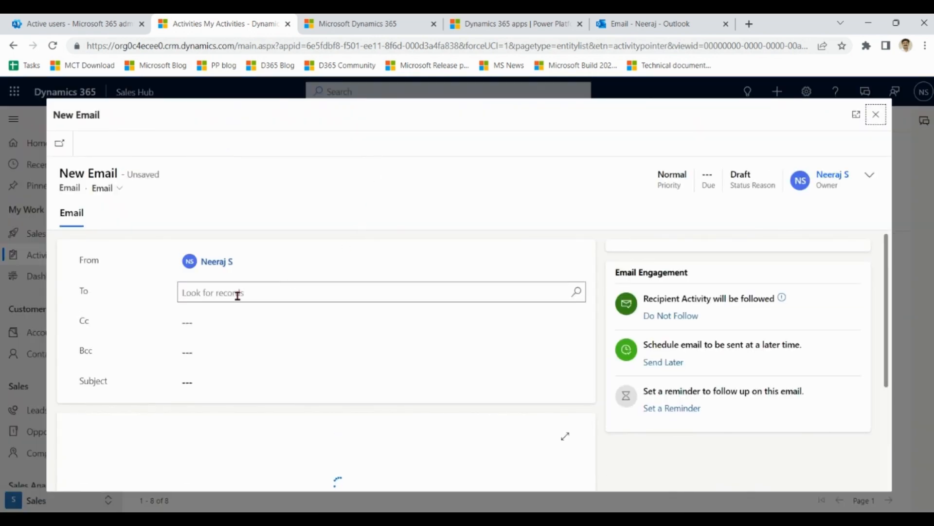
pyautogui.write('steve')
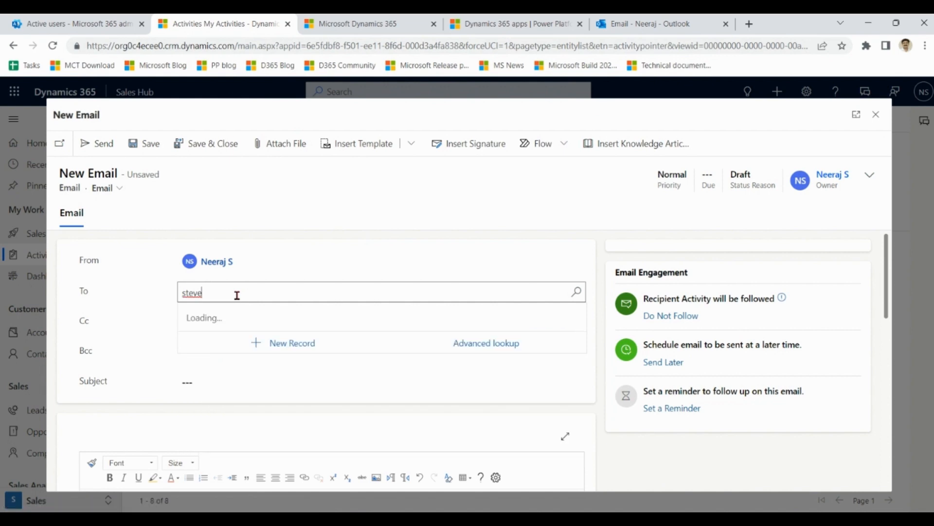
pyautogui.click(237, 346)
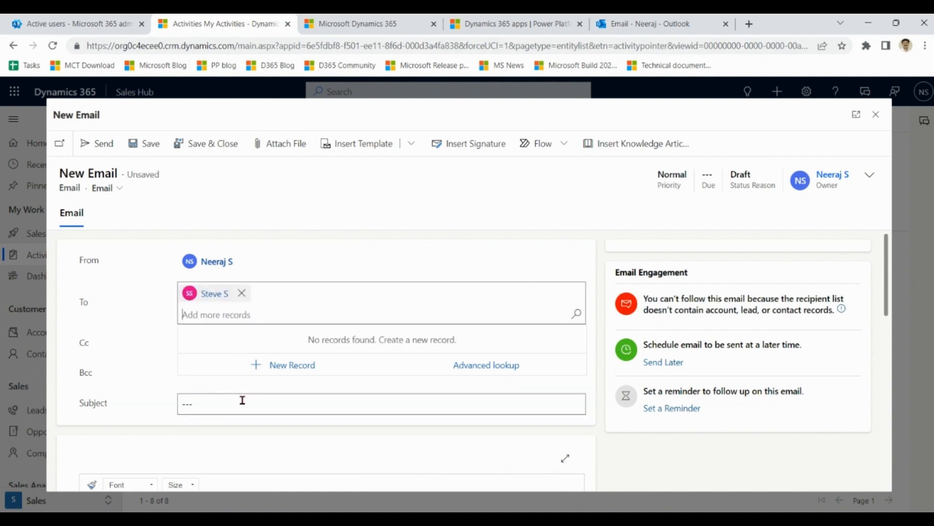
# Step: Set the email's subject to "just hello" and send it
pyautogui.click(242, 400)
pyautogui.write('just')
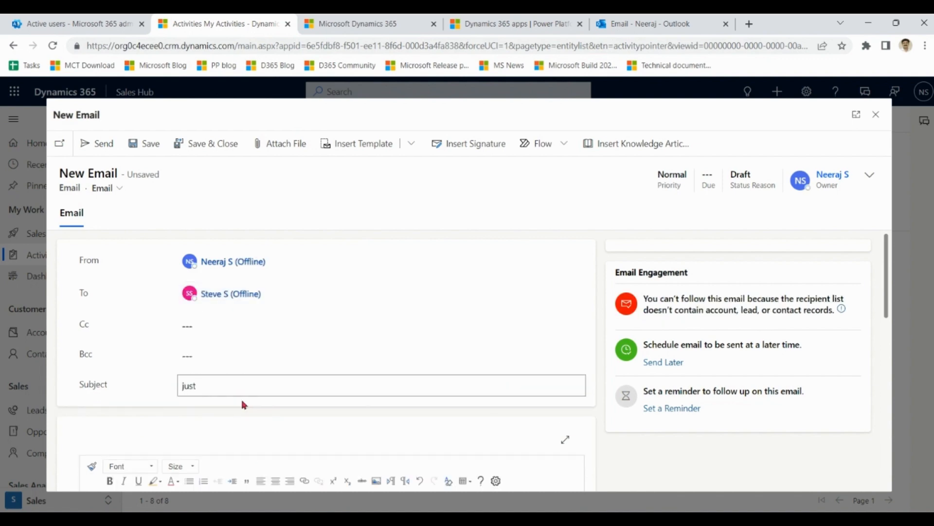
pyautogui.write(' hello')
pyautogui.click(101, 144)
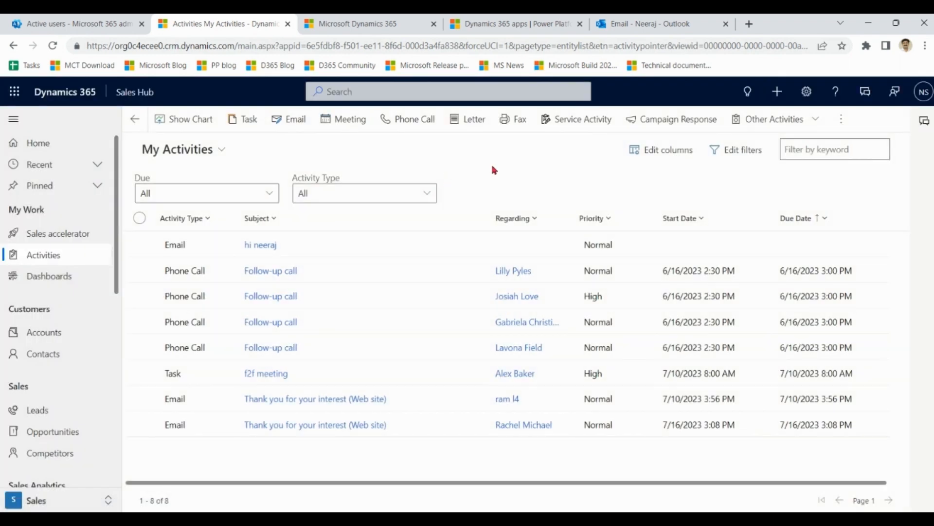
# Step: Switch to the second user's Outlook, refresh the inbox and open the received "just hello" email
pyautogui.click(221, 150)
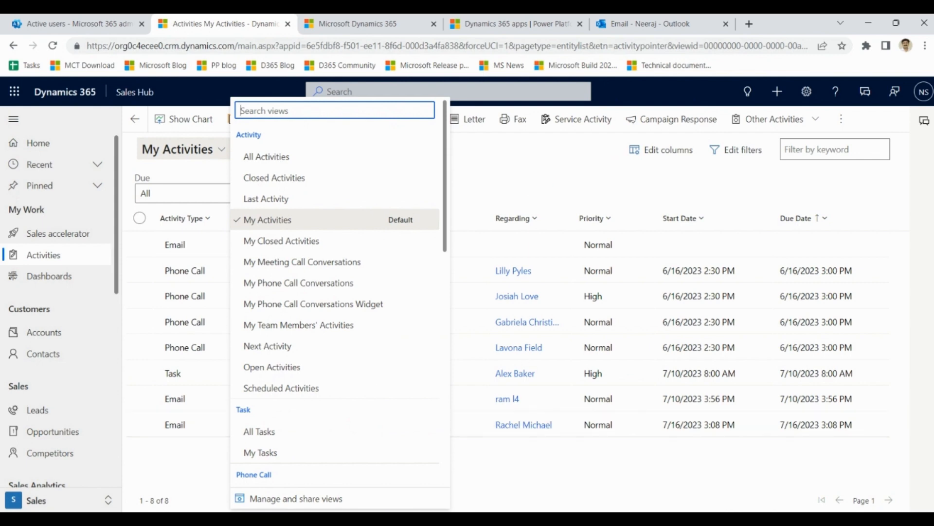
pyautogui.hotkey('alt', 'Tab')
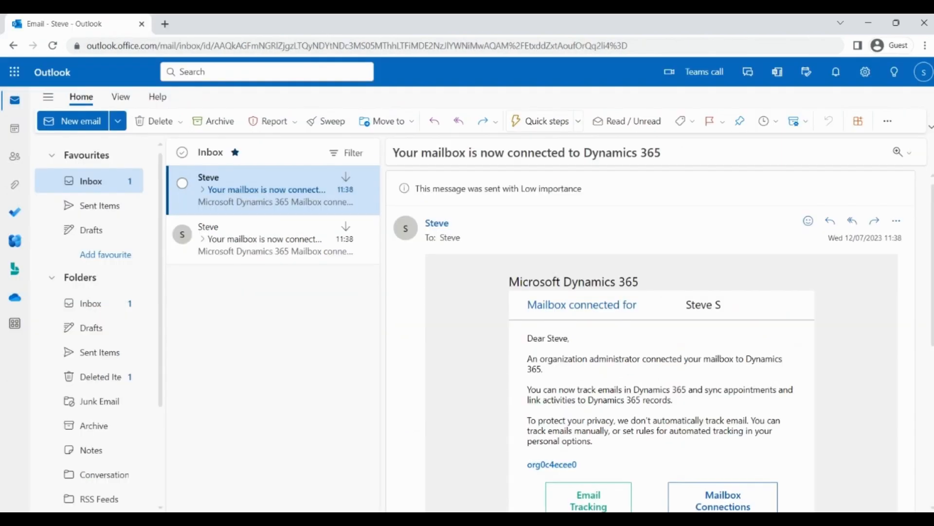
pyautogui.click(274, 247)
pyautogui.click(268, 207)
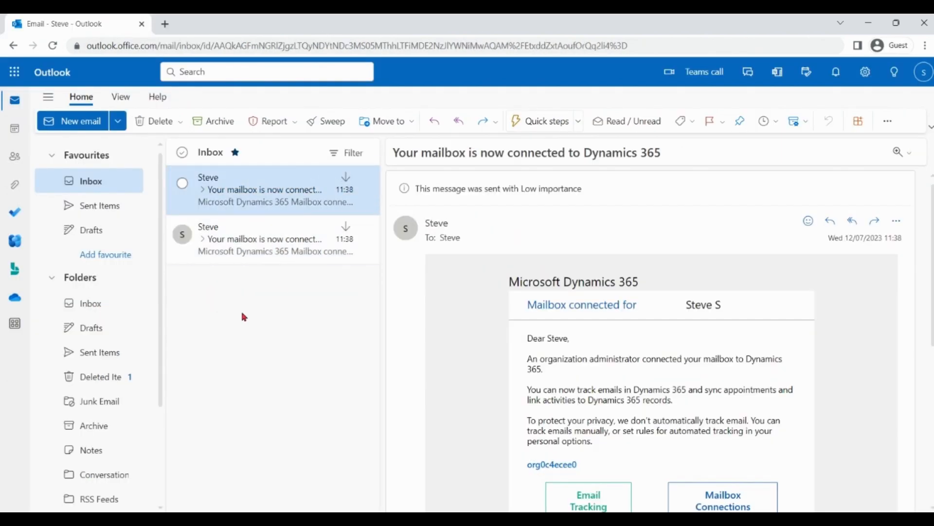
pyautogui.click(54, 45)
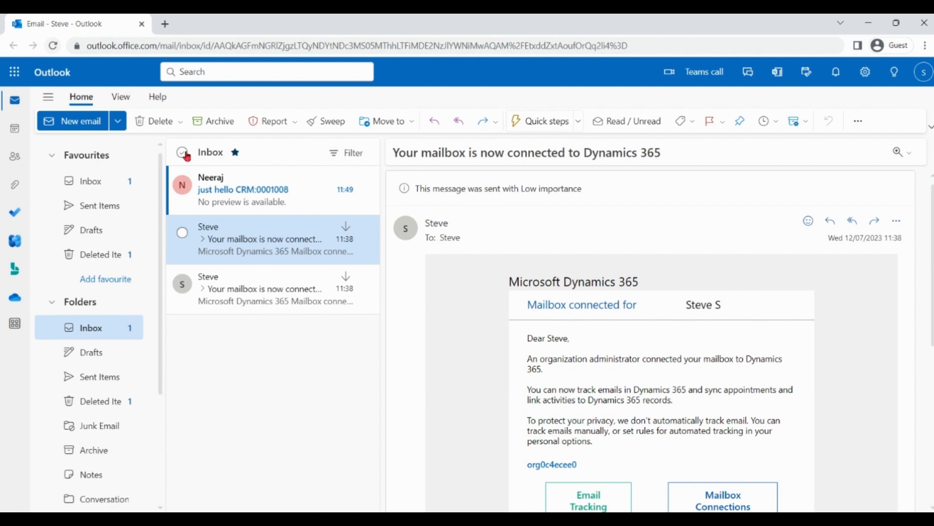
pyautogui.click(235, 188)
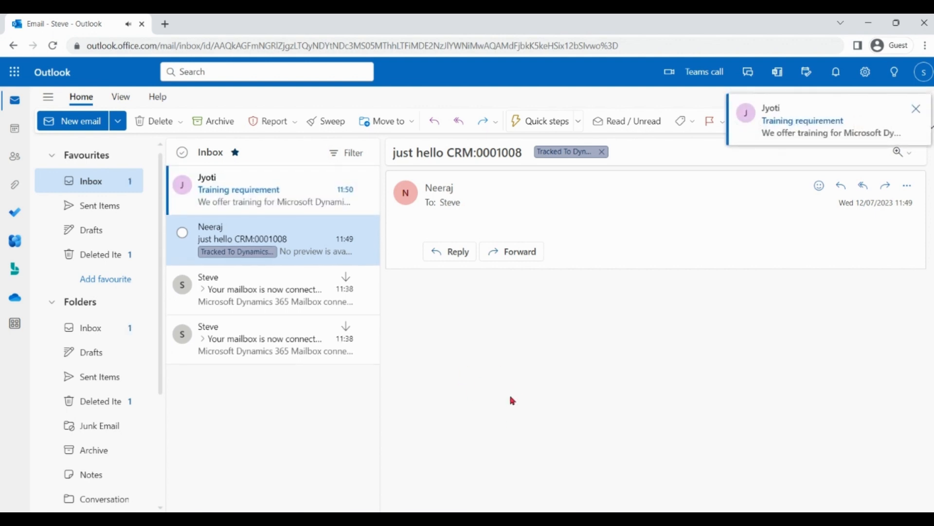
# Step: Open the "Training requirement" email in its own maximized window
pyautogui.click(269, 198)
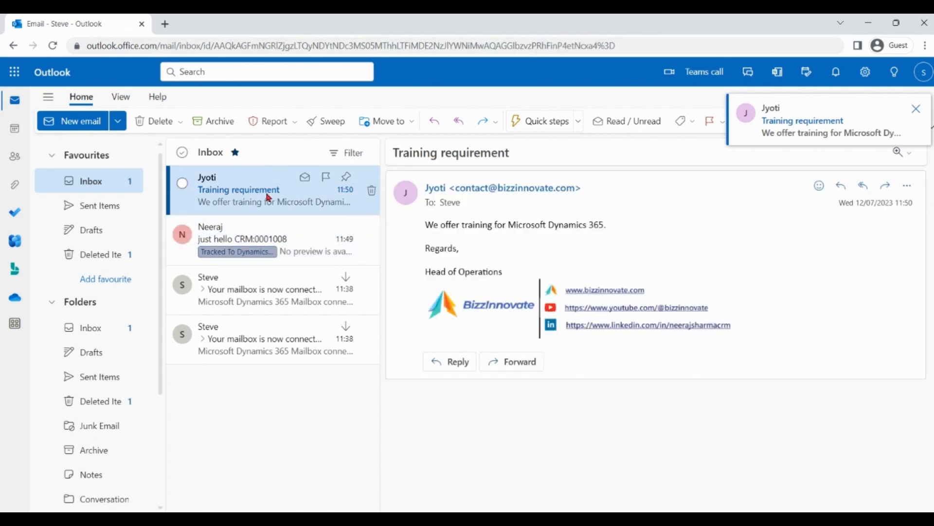
pyautogui.doubleClick(268, 198)
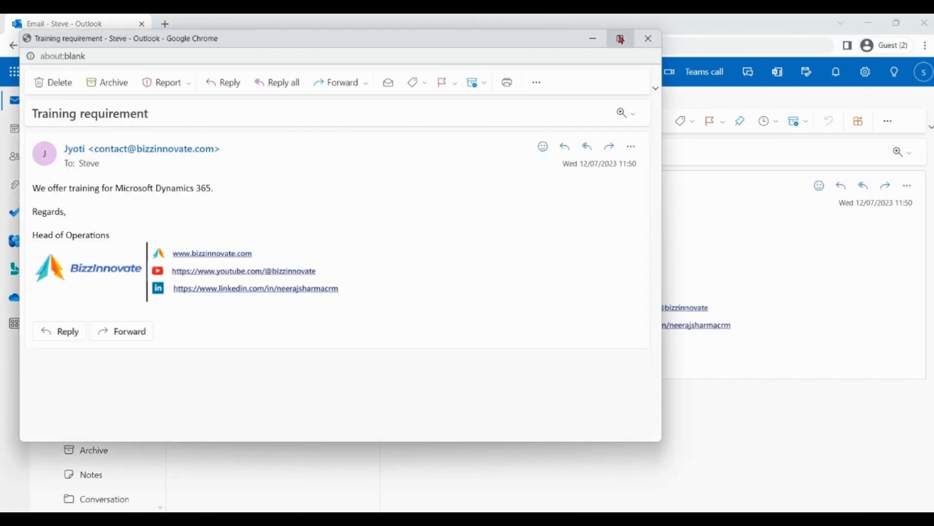
pyautogui.click(620, 39)
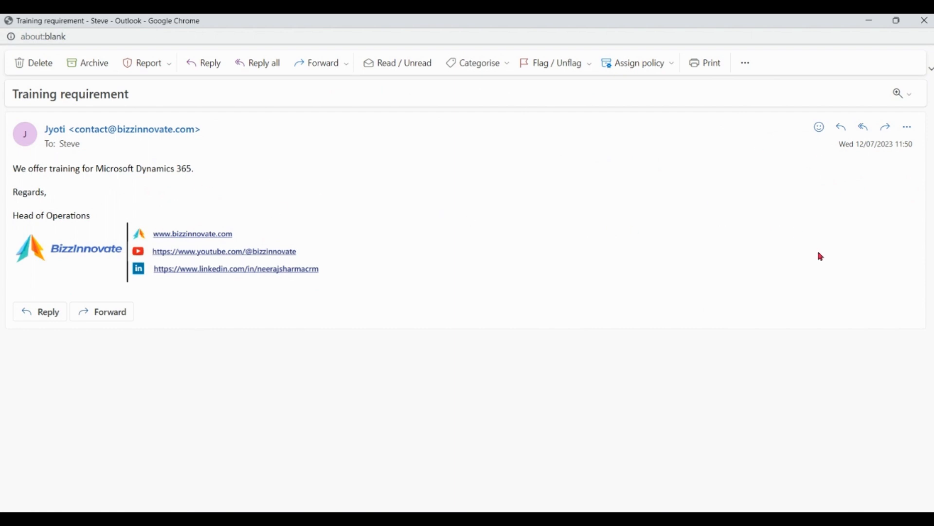
# Step: Launch the Dynamics 365 add-in for the "Training requirement" email and close the Viva Sales promotion and its reminder prompt
pyautogui.click(912, 130)
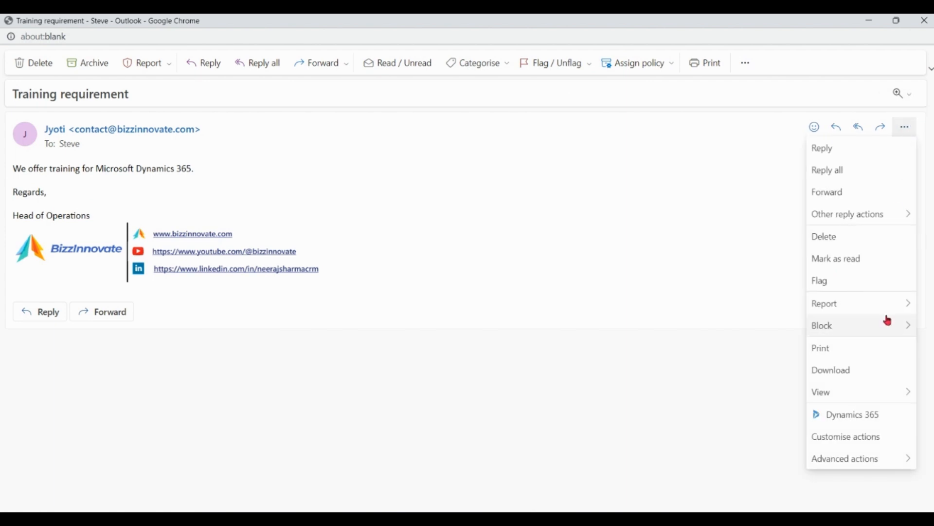
pyautogui.click(866, 417)
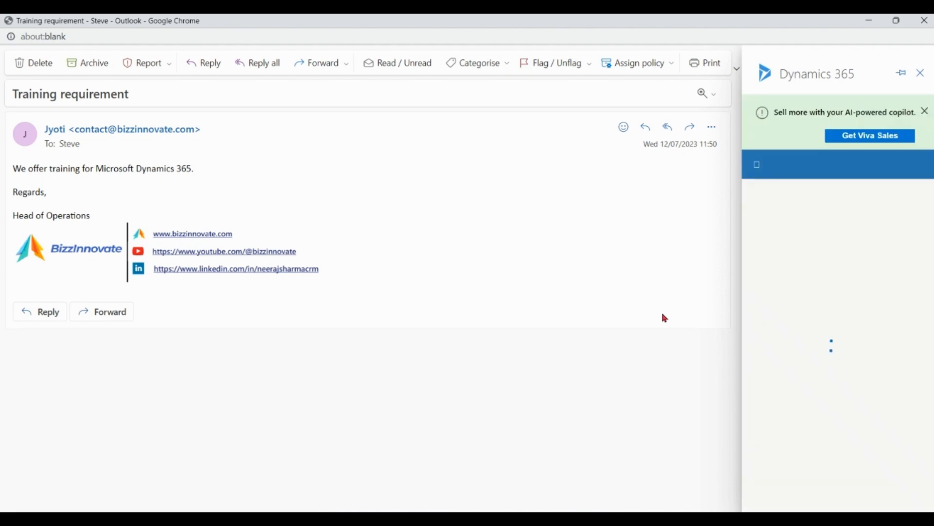
pyautogui.click(926, 113)
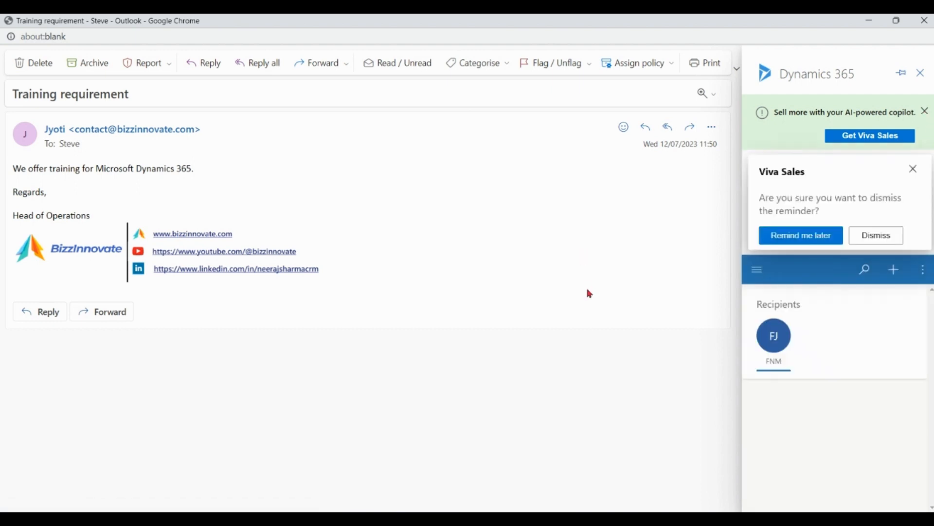
pyautogui.click(914, 171)
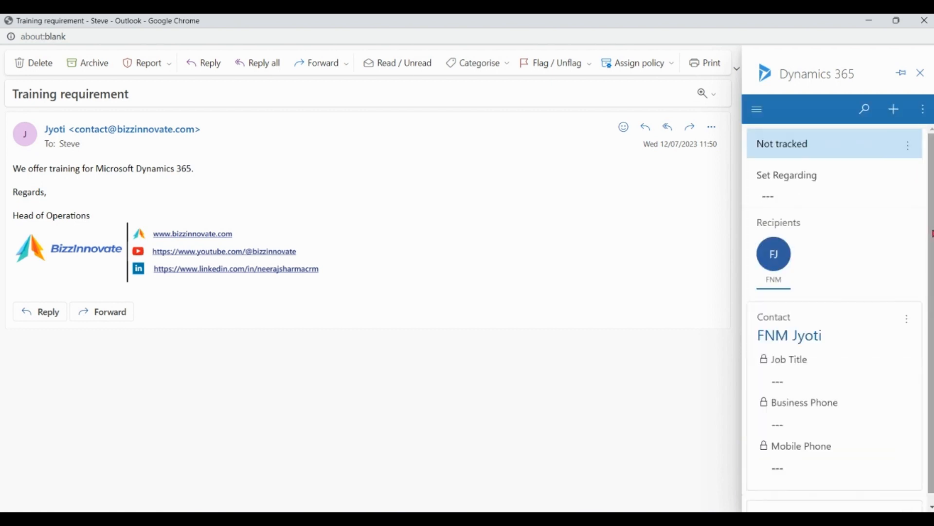
# Step: Track the email by setting its regarding record to the opportunity Op15, filtering the record lookup to Opportunities
pyautogui.scroll(-1, 932, 258)
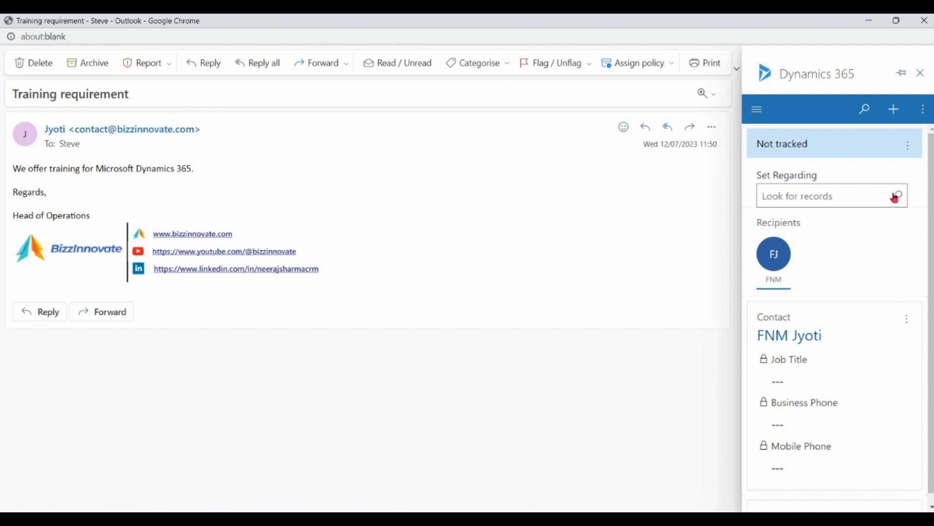
pyautogui.click(901, 199)
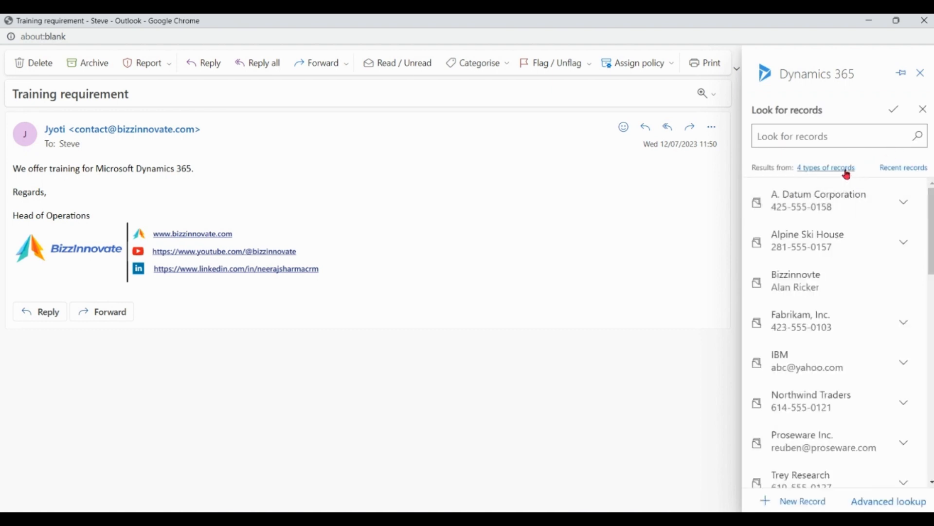
pyautogui.click(845, 168)
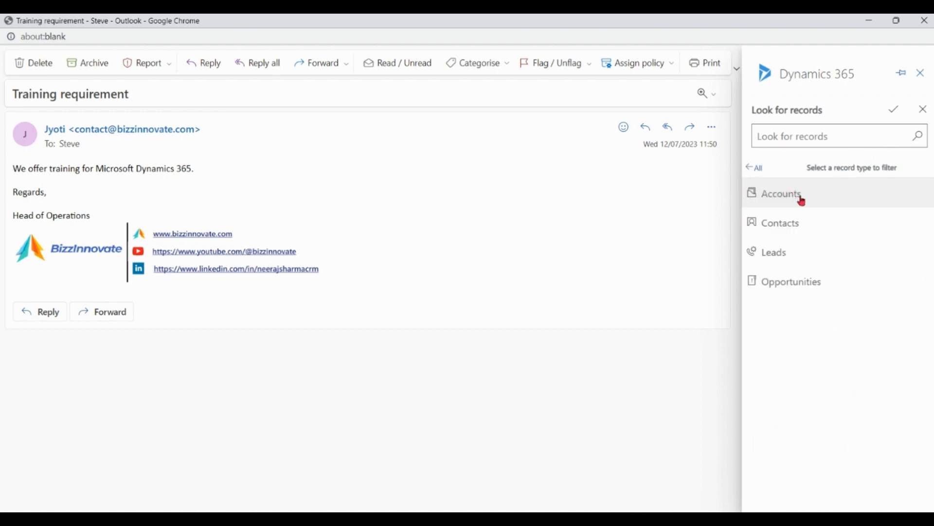
pyautogui.click(809, 287)
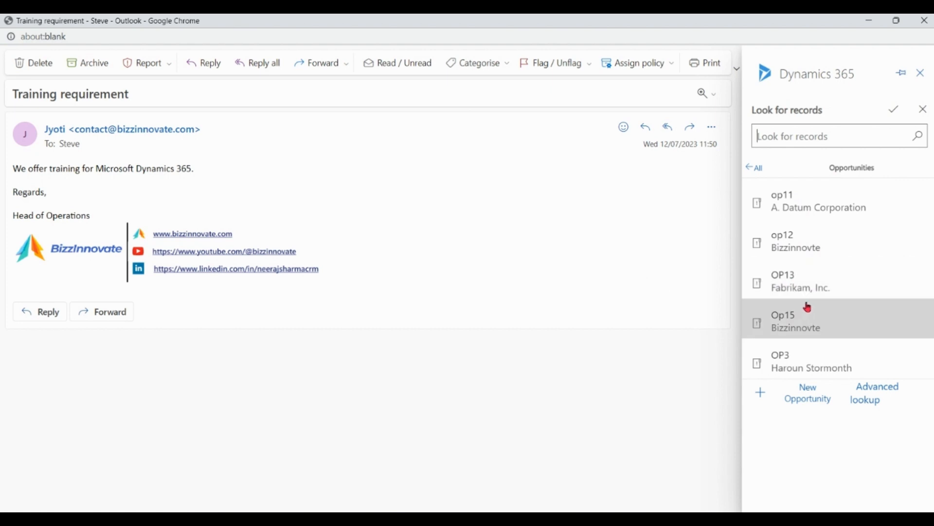
pyautogui.click(803, 327)
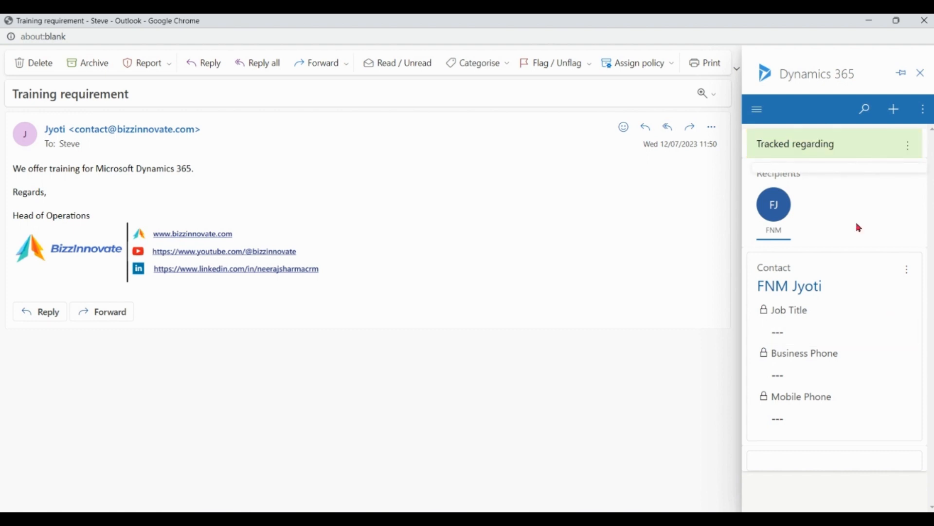
# Step: View the opportunity Op15 in Dynamics 365, check its timeline for the tracked email and return to Outlook
pyautogui.moveTo(932, 151)
pyautogui.mouseDown()
pyautogui.moveTo(932, 257)
pyautogui.moveTo(931, 135)
pyautogui.mouseUp()
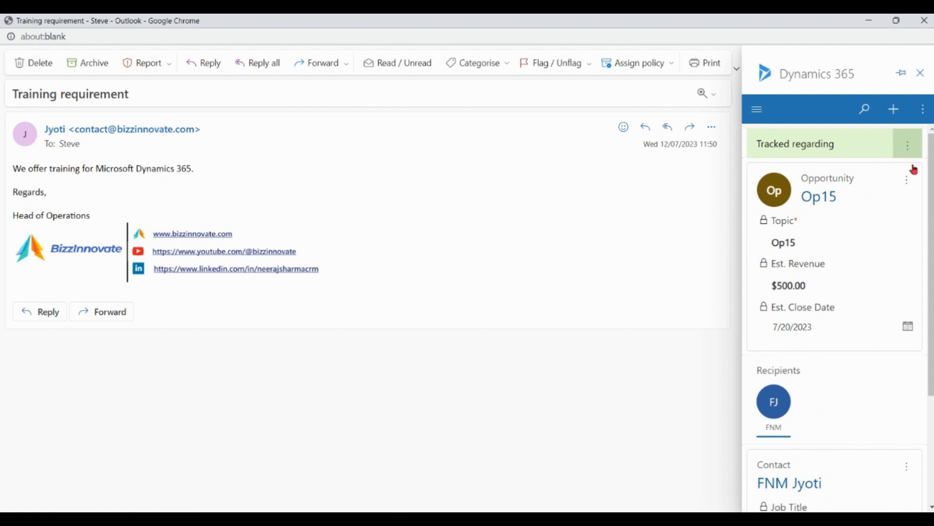
pyautogui.click(908, 183)
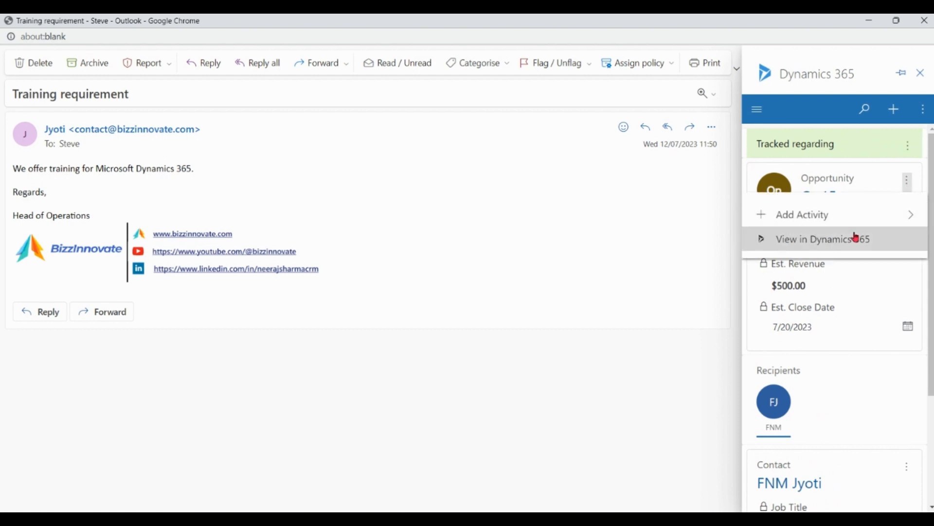
pyautogui.click(838, 247)
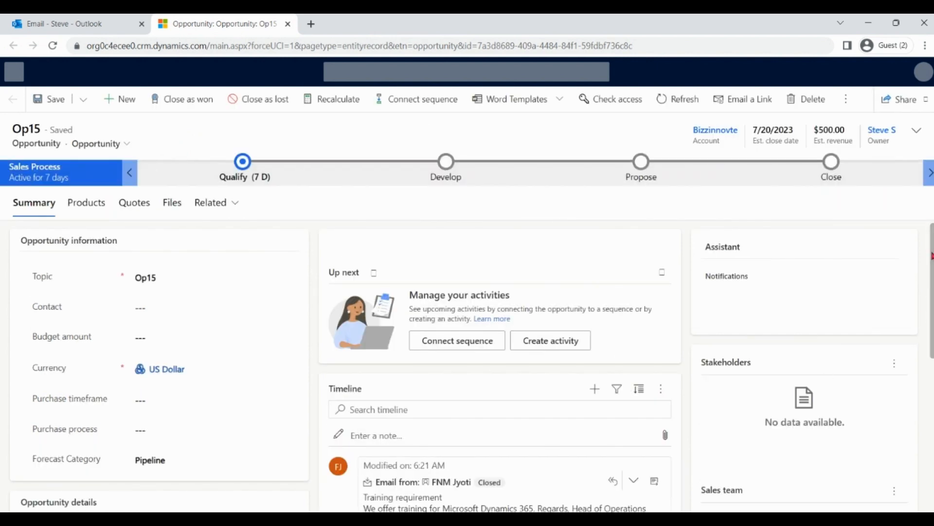
pyautogui.scroll(-3, 931, 255)
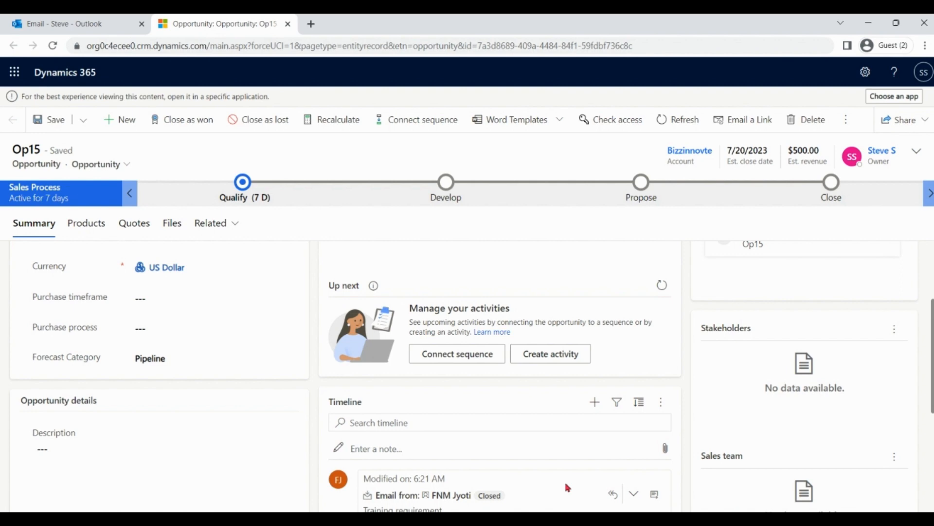
pyautogui.click(103, 24)
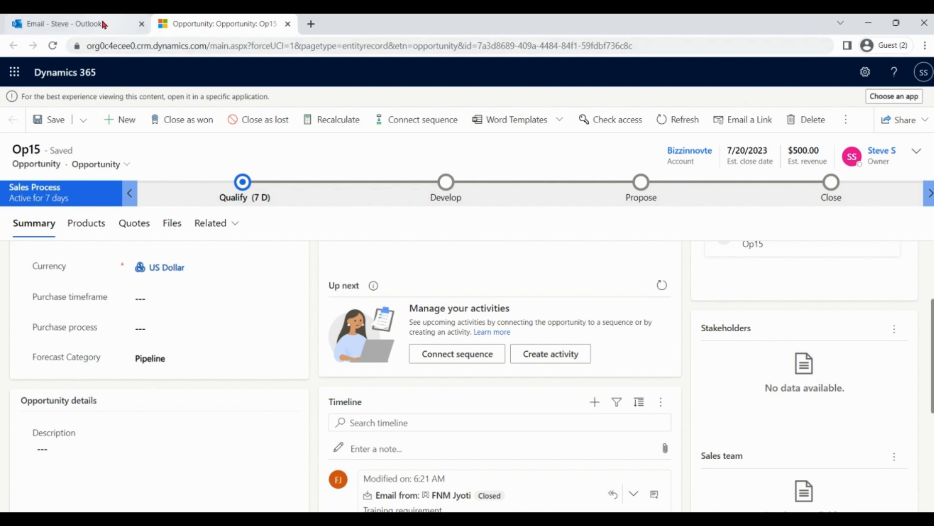